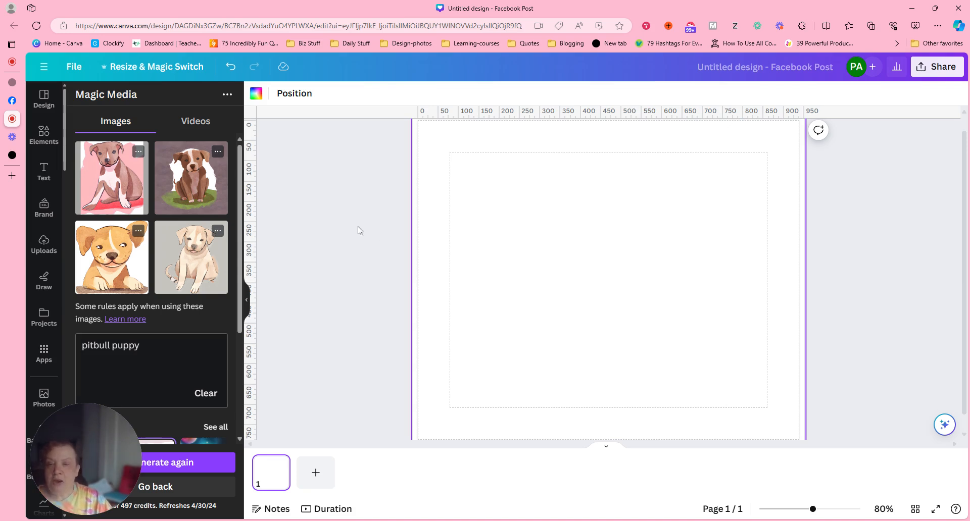
# Add the generated orange-and-white puppy image to the page and remove its background with BG Remover.
pyautogui.click(128, 261)
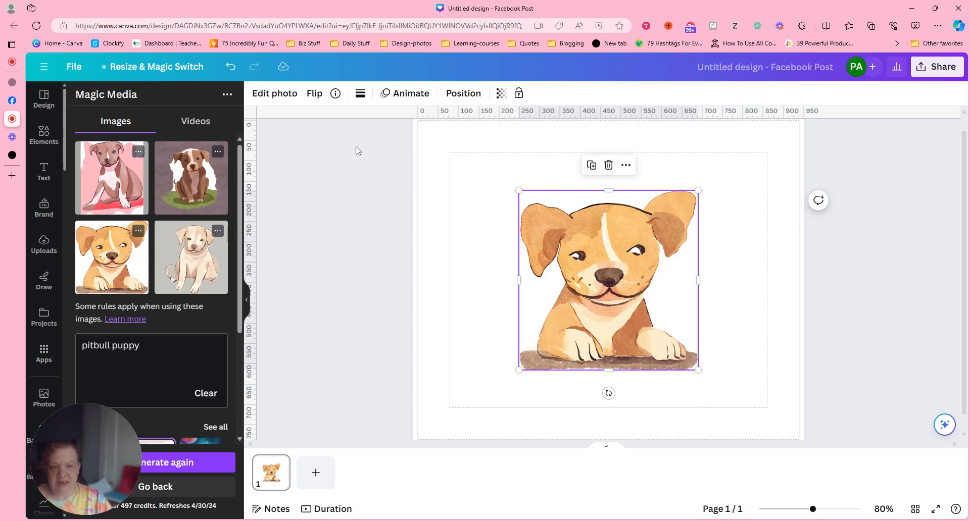
pyautogui.click(279, 96)
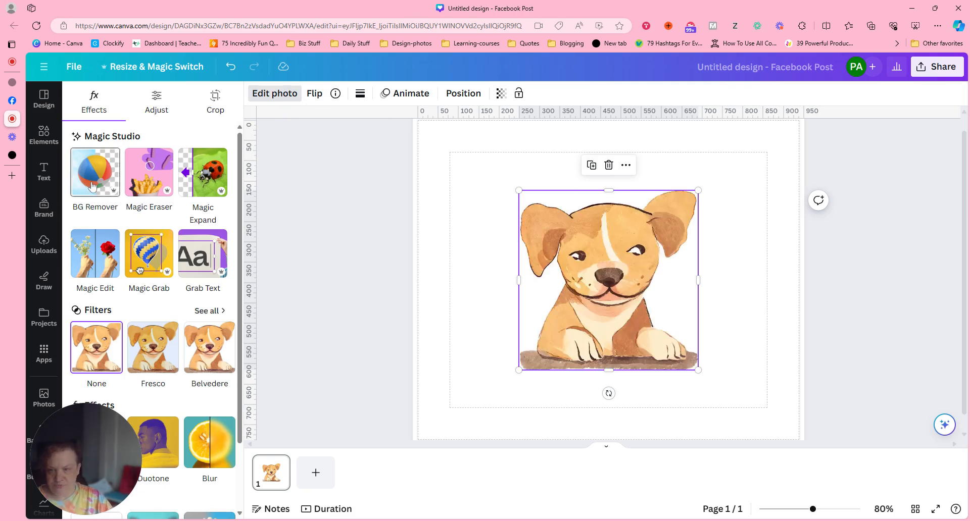
pyautogui.click(96, 171)
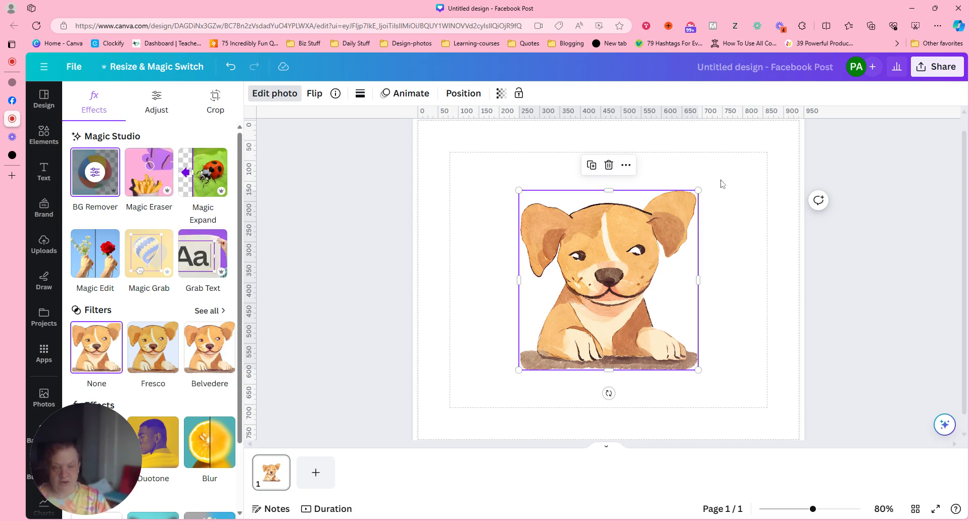
# Reselect the puppy, view the Background Remover's Erase and Restore brush settings, and return to the photo effects.
pyautogui.click(770, 204)
pyautogui.click(558, 230)
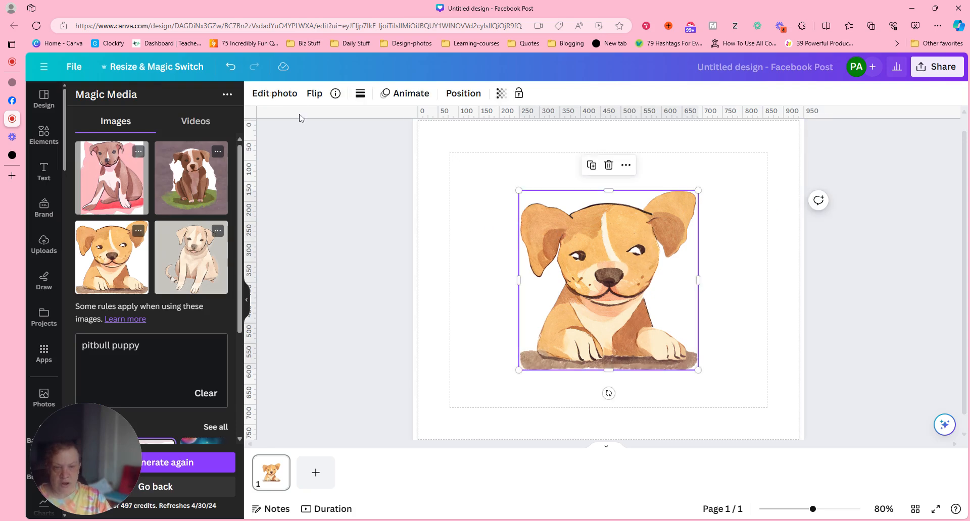
pyautogui.click(284, 94)
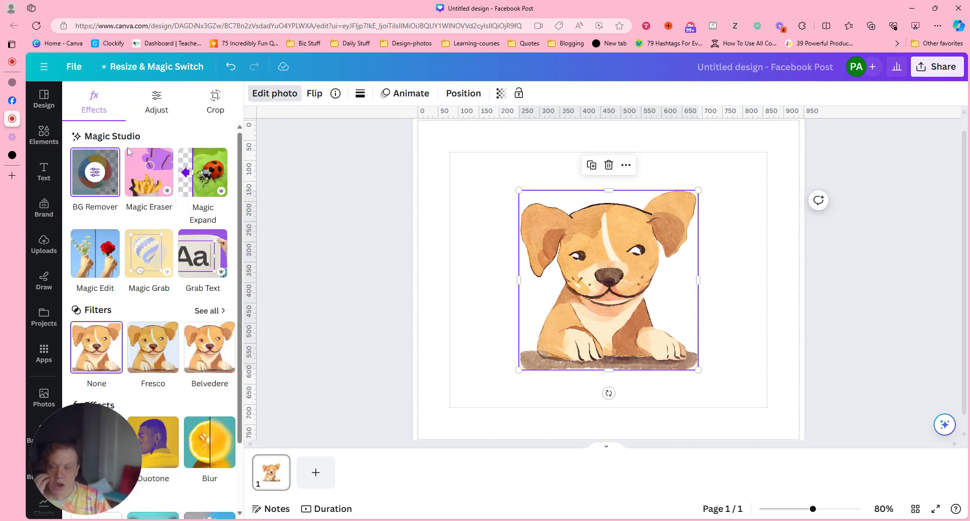
pyautogui.click(91, 180)
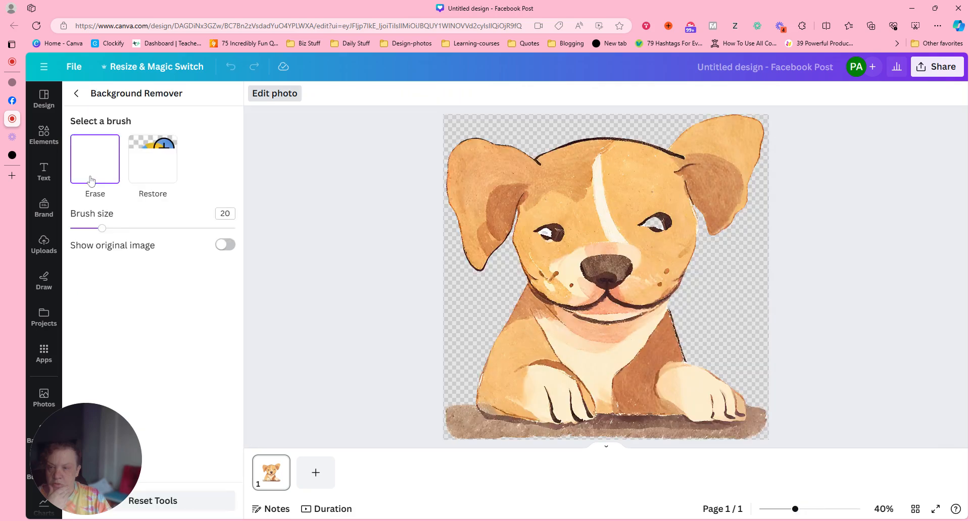
pyautogui.click(76, 95)
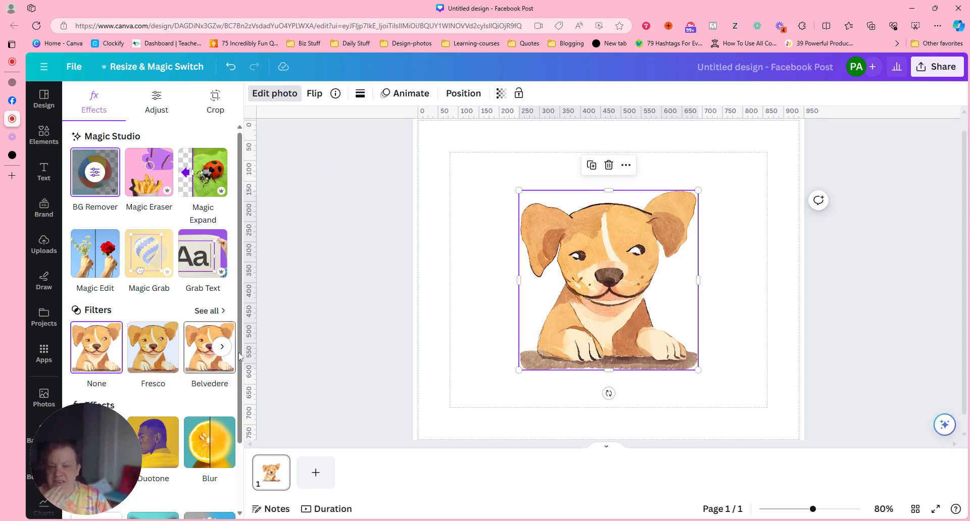
# Apply the Outline shadow effect to the puppy image and set its size to 66.
pyautogui.scroll(-2, 240, 368)
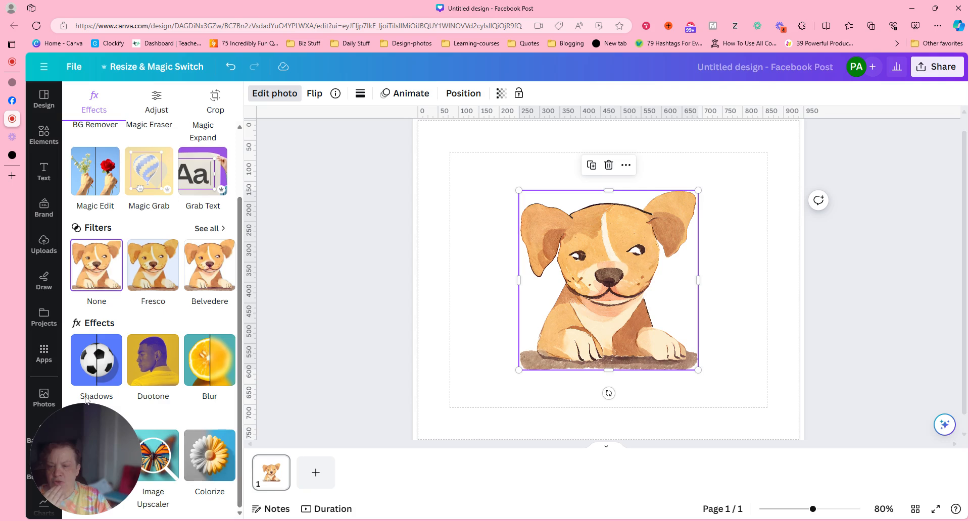
pyautogui.click(95, 359)
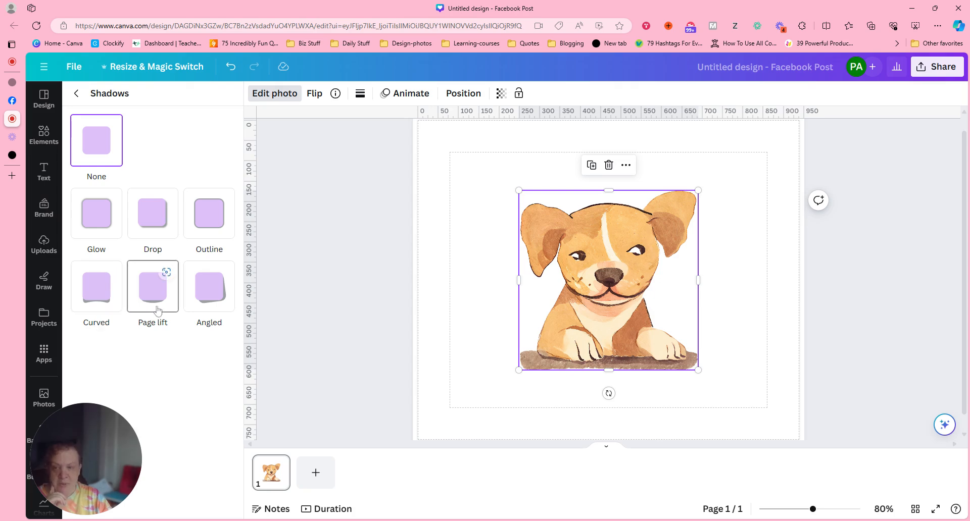
pyautogui.moveTo(206, 311)
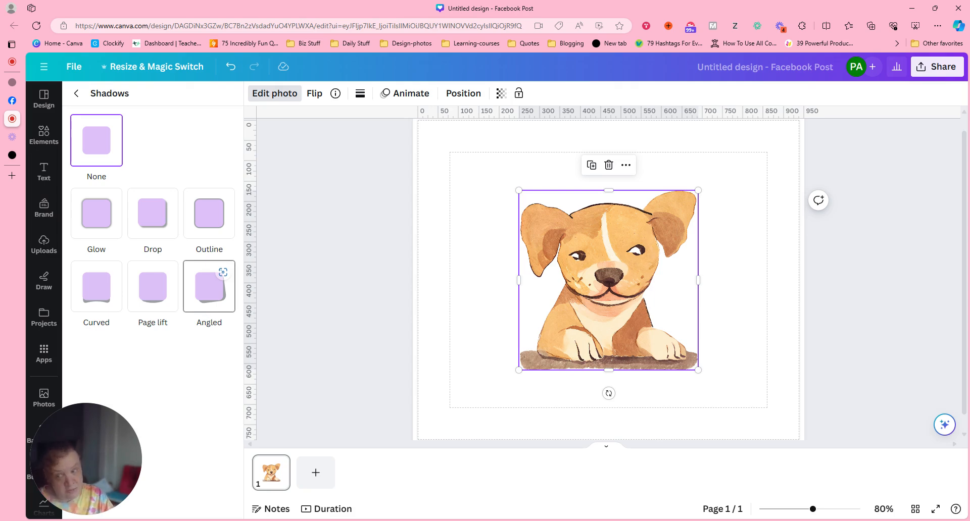
pyautogui.moveTo(116, 453); pyautogui.dragTo(133, 427)
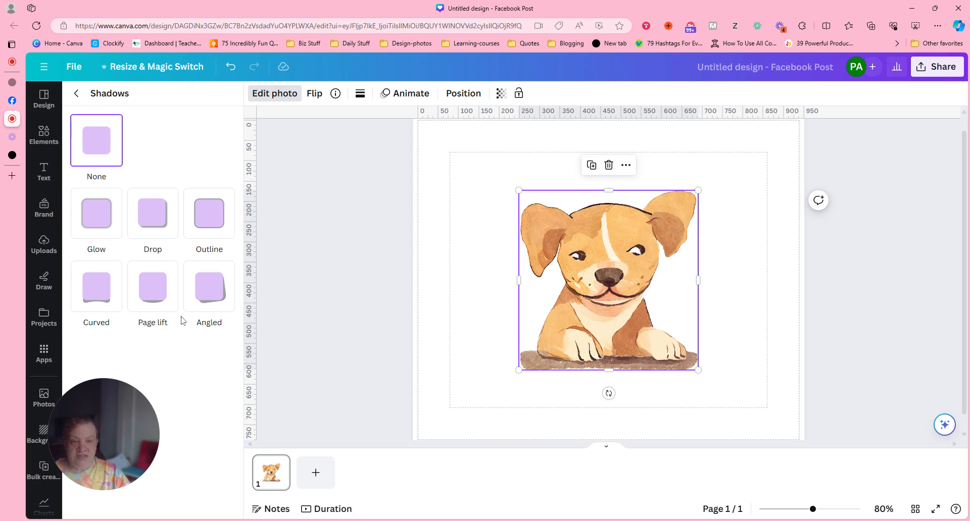
pyautogui.click(219, 225)
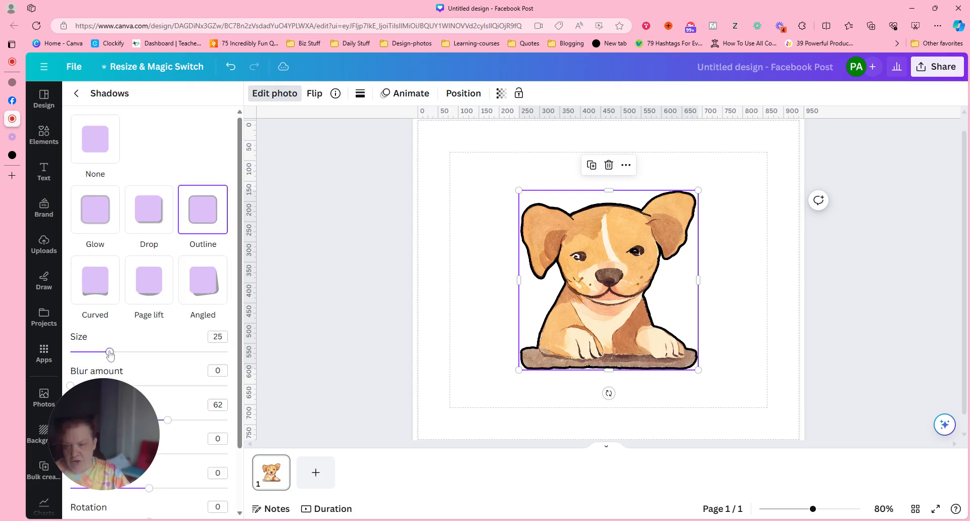
pyautogui.moveTo(109, 352); pyautogui.dragTo(177, 356)
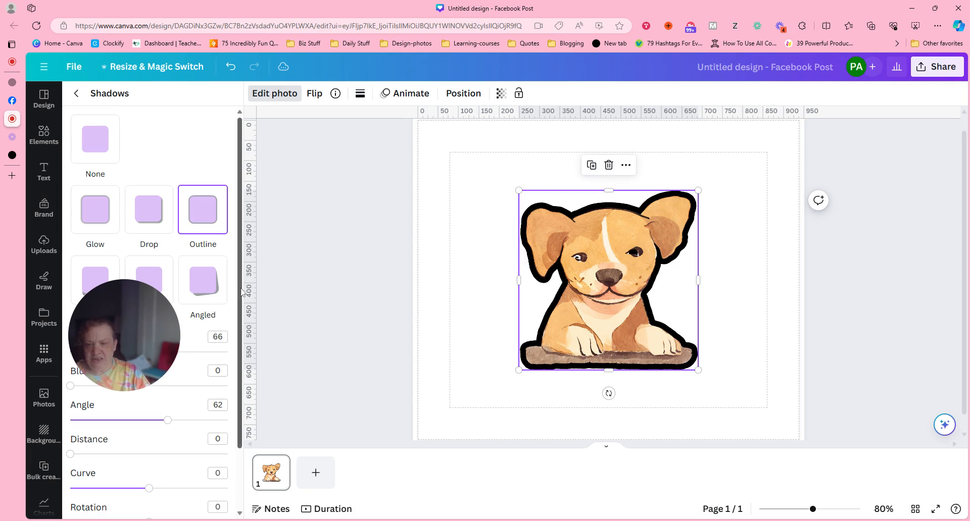
# Change the puppy's outline color to bright pink #E41DA0.
pyautogui.scroll(-1, 233, 320)
pyautogui.scroll(-2, 233, 320)
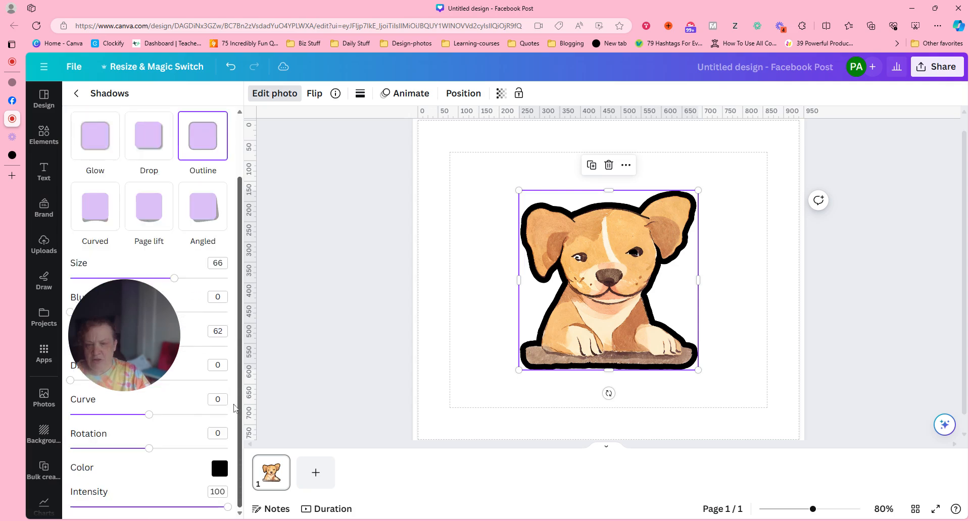
pyautogui.click(220, 469)
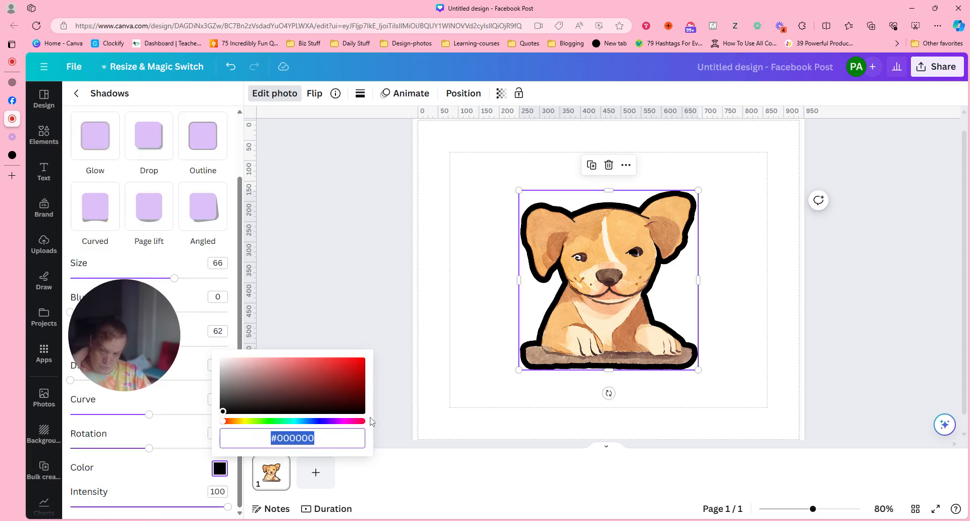
pyautogui.click(347, 421)
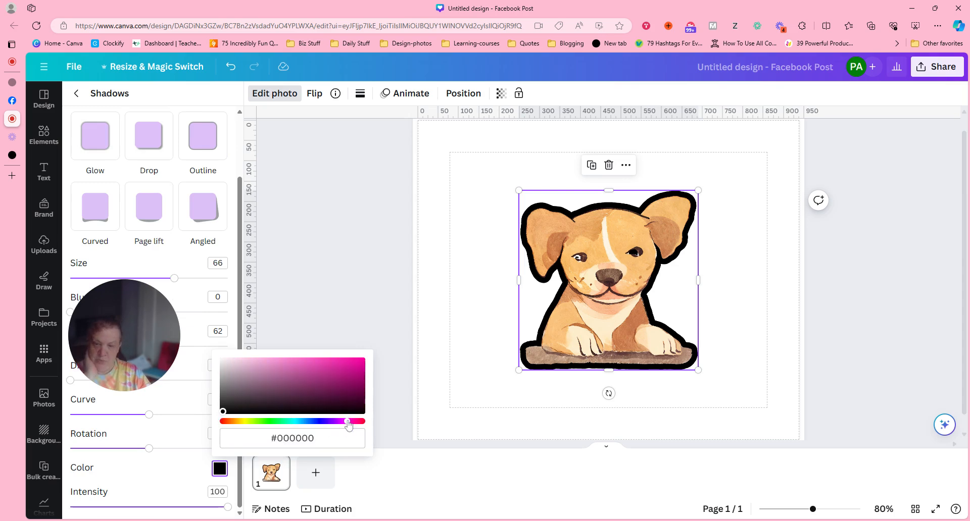
pyautogui.click(347, 364)
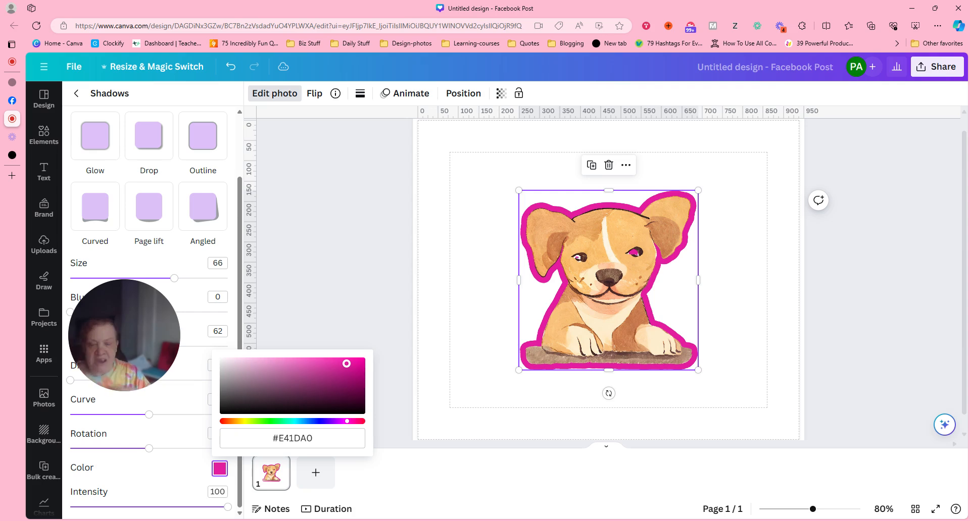
pyautogui.click(353, 266)
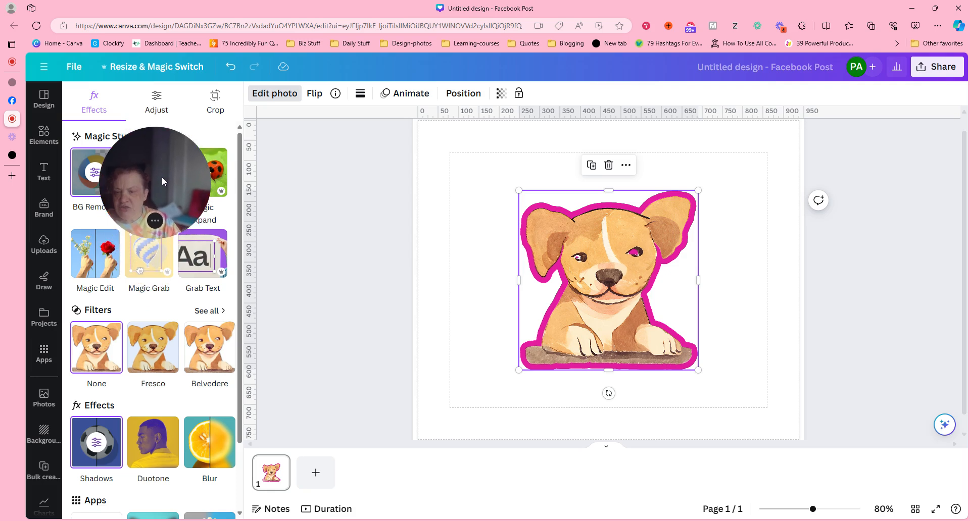
# Browse the full filter collection and apply the Outrun filter from the Color Pop group to the puppy.
pyautogui.click(206, 311)
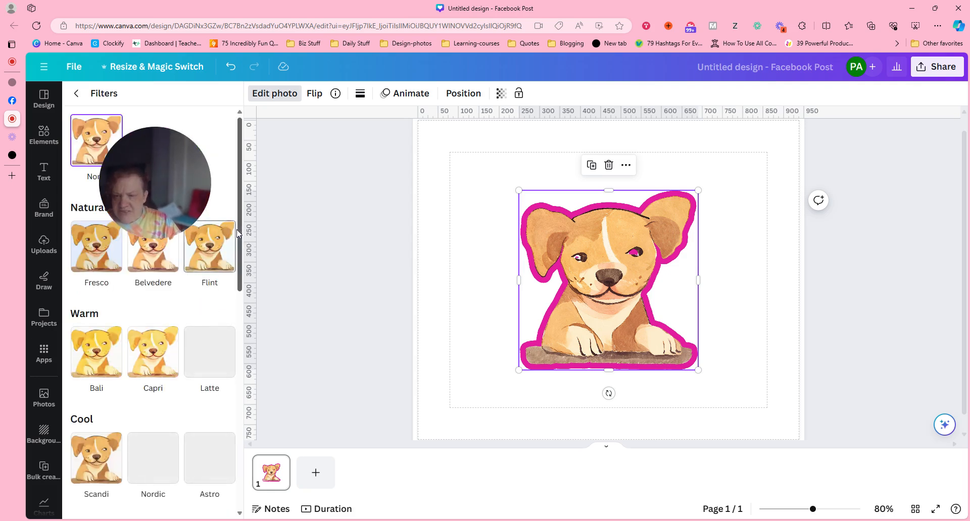
pyautogui.moveTo(241, 227); pyautogui.dragTo(247, 302)
pyautogui.scroll(-5, 225, 434)
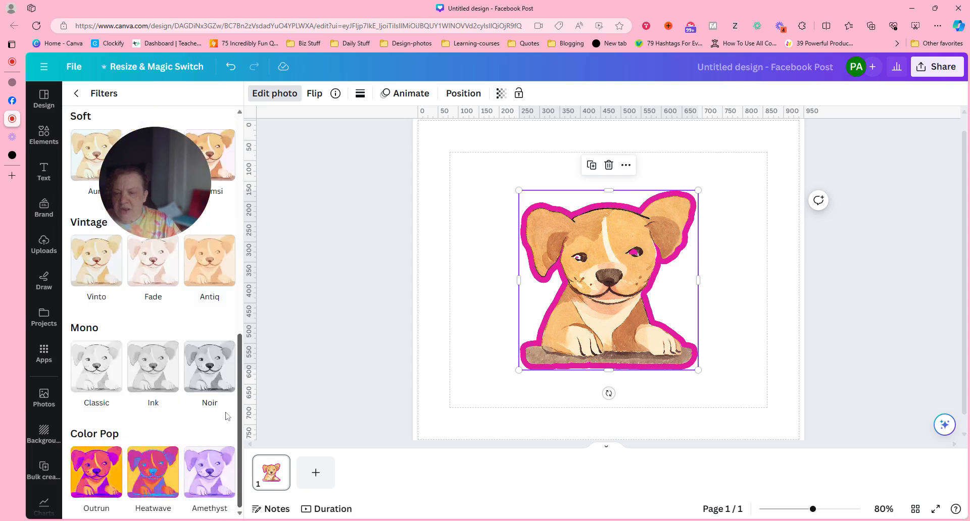
pyautogui.moveTo(225, 476)
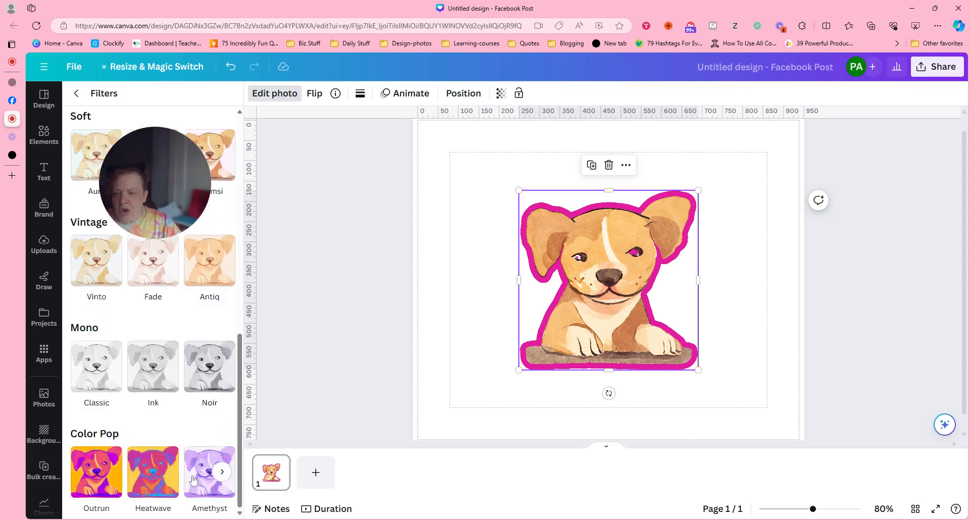
pyautogui.click(224, 473)
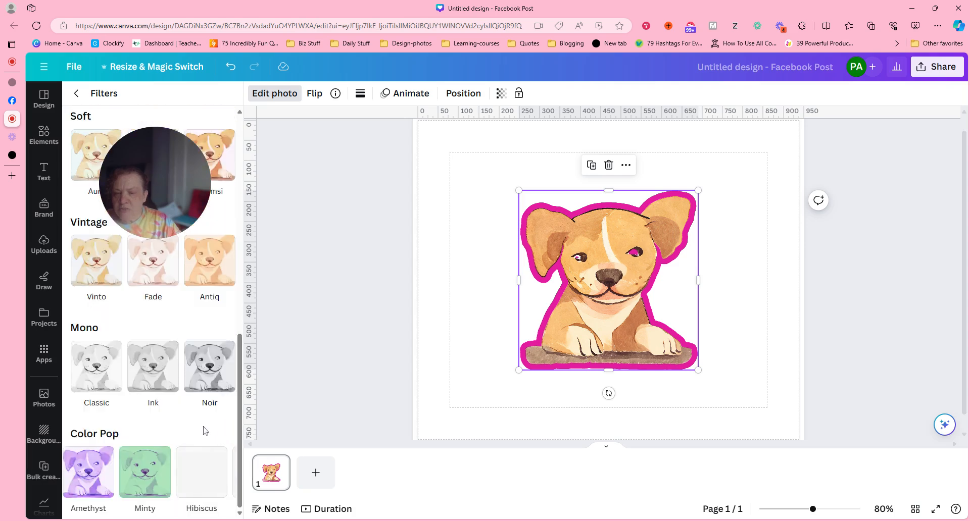
pyautogui.click(218, 473)
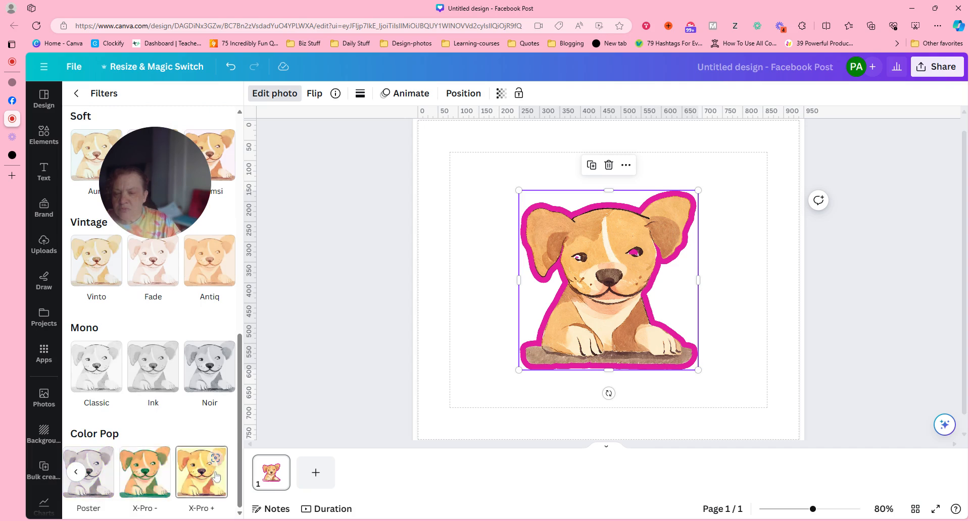
pyautogui.click(74, 472)
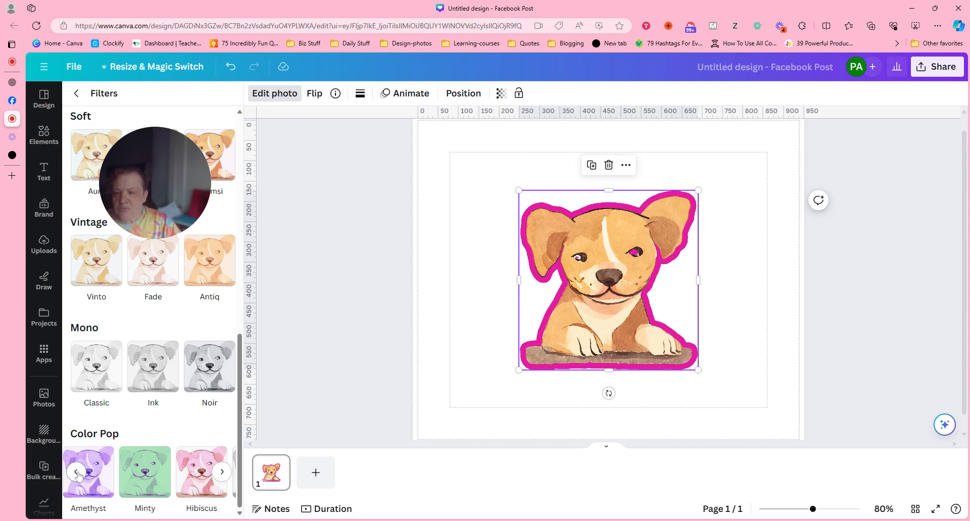
pyautogui.click(76, 473)
pyautogui.click(85, 479)
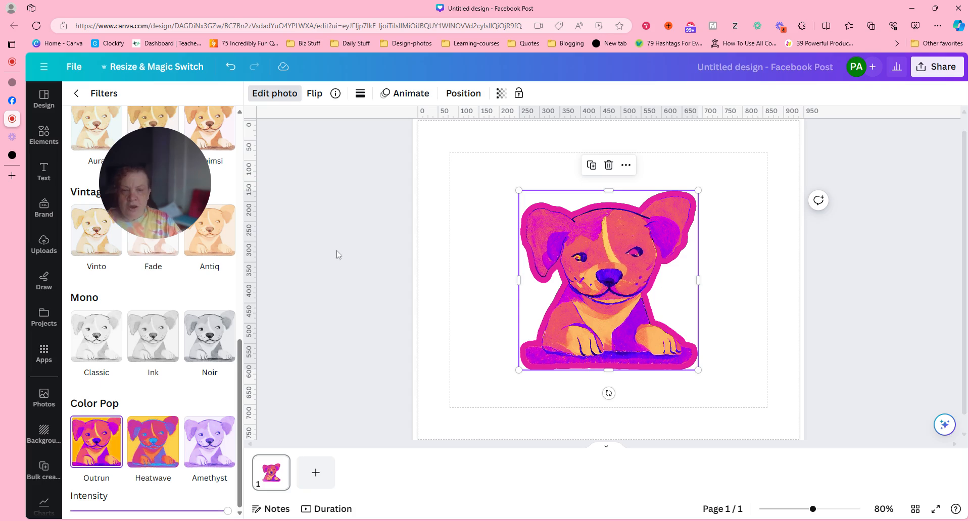
pyautogui.press('Escape')
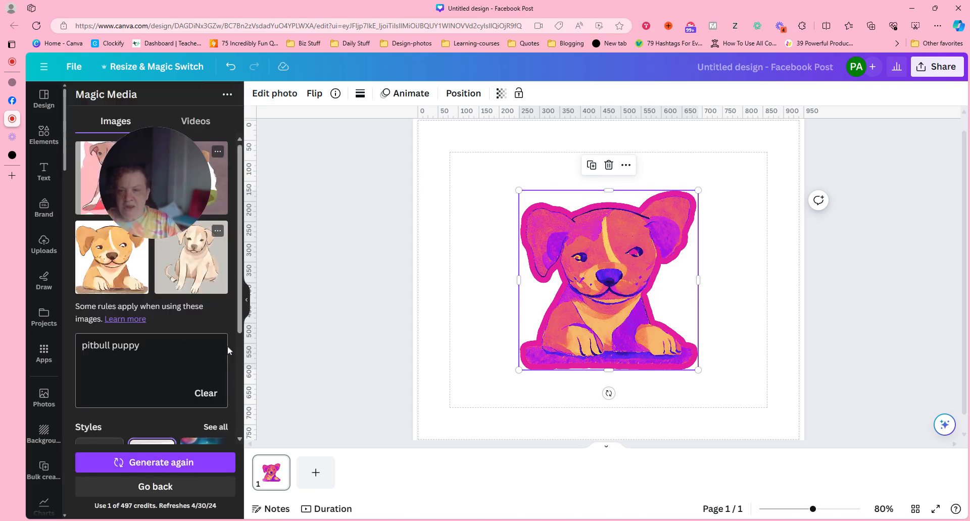
# Reopen the puppy's shadow settings, try purple #A241B2 for the outline, and recolor it mustard yellow #B2A641.
pyautogui.click(282, 94)
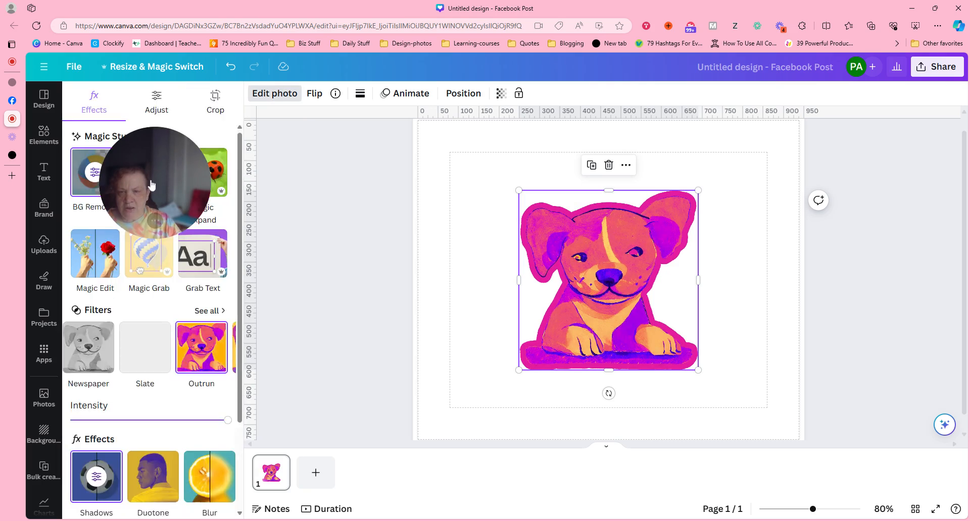
pyautogui.moveTo(146, 296); pyautogui.dragTo(125, 437)
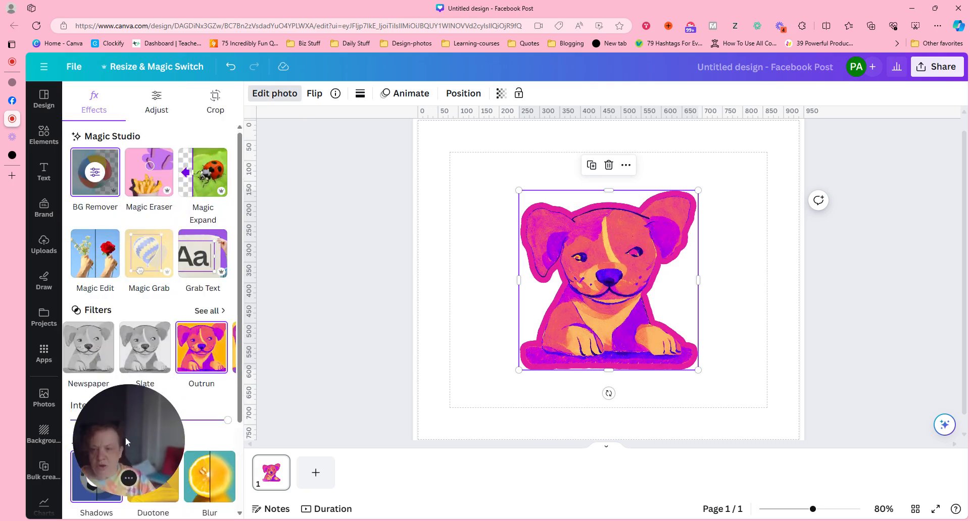
pyautogui.moveTo(235, 336)
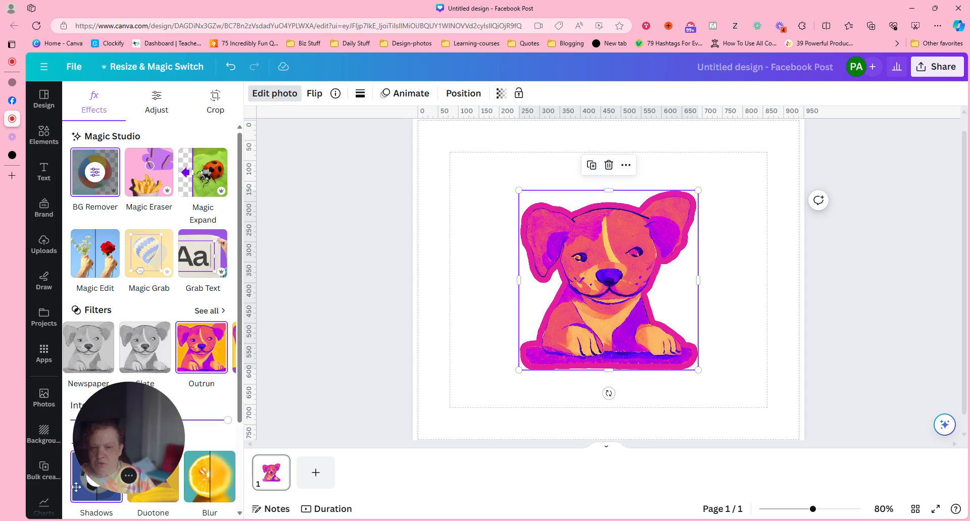
pyautogui.moveTo(132, 410); pyautogui.dragTo(183, 290)
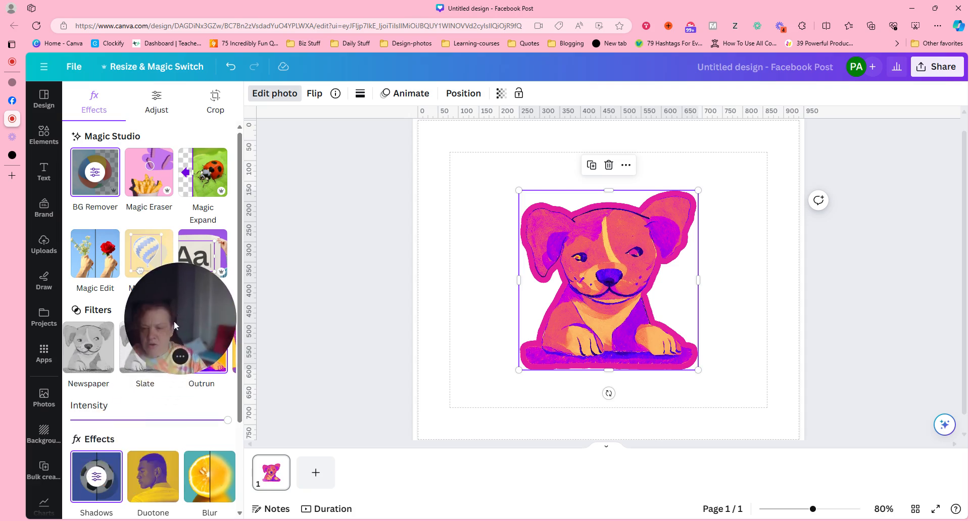
pyautogui.click(85, 492)
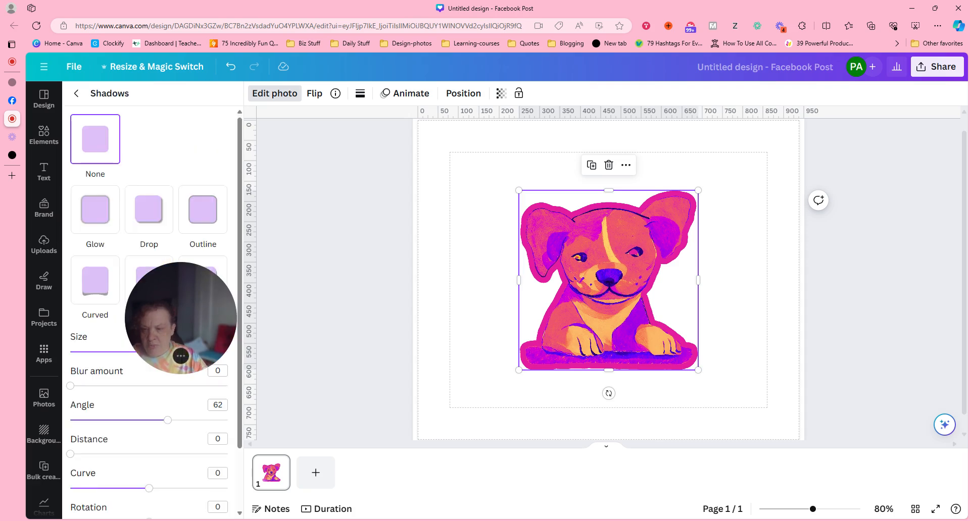
pyautogui.moveTo(241, 436); pyautogui.dragTo(242, 456)
pyautogui.scroll(-1, 236, 475)
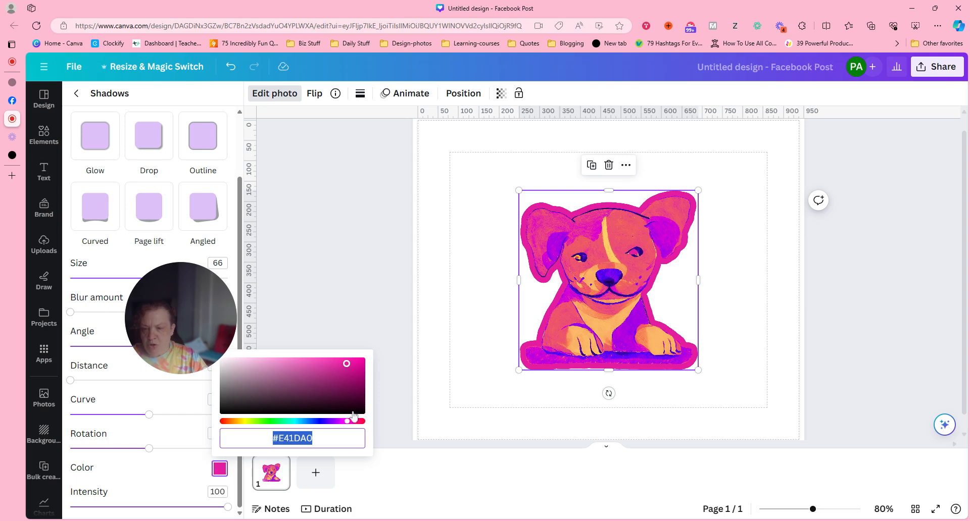
pyautogui.click(337, 421)
pyautogui.click(312, 375)
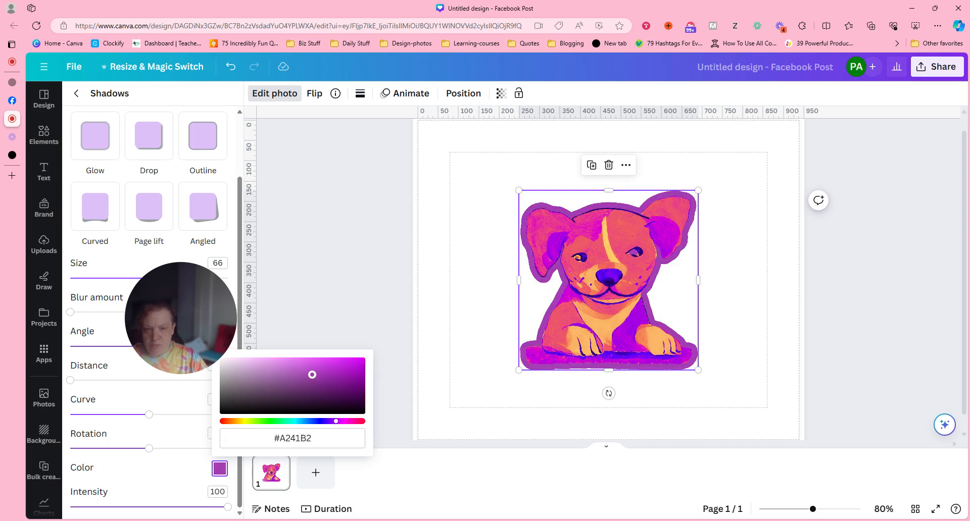
pyautogui.click(247, 422)
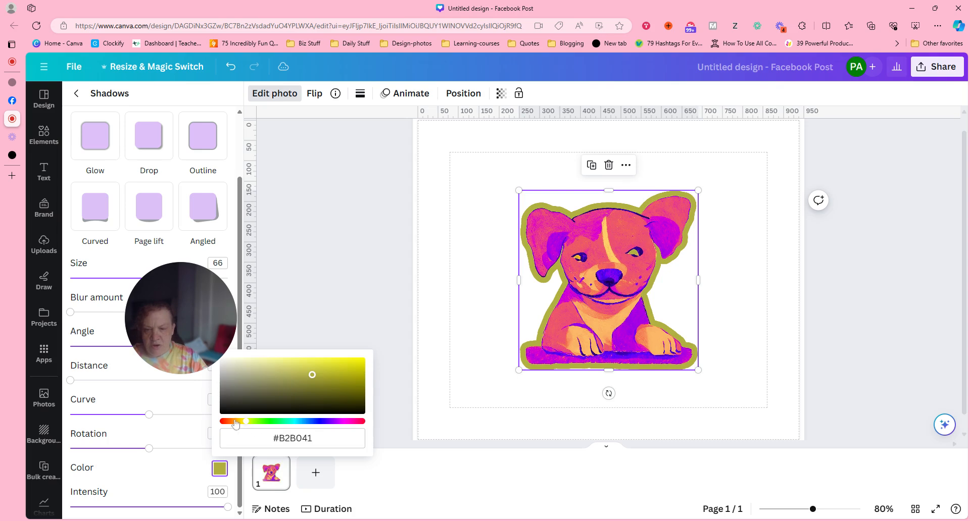
pyautogui.click(234, 421)
pyautogui.click(245, 421)
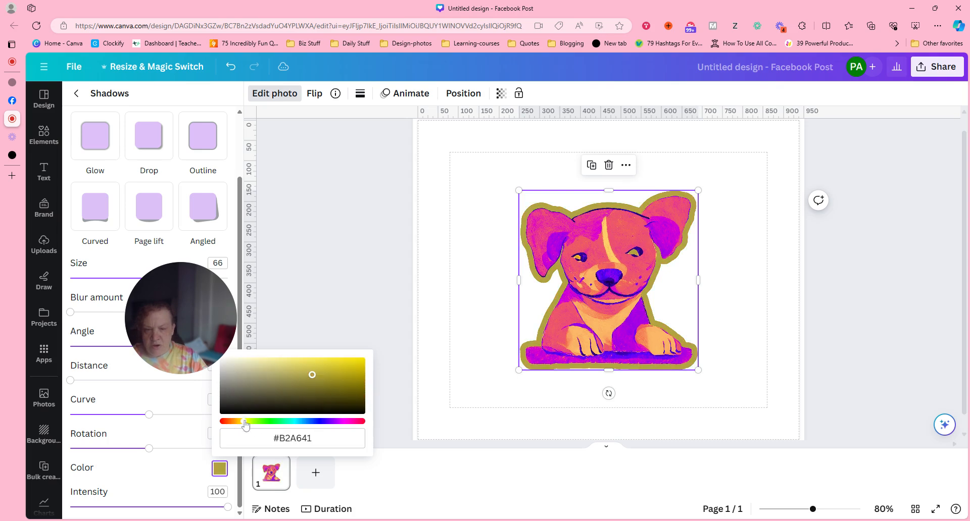
# Try yellow #FFF574, light green #94FF74 and peach #FF9A74 as the puppy's outline color.
pyautogui.moveTo(250, 422); pyautogui.dragTo(246, 421)
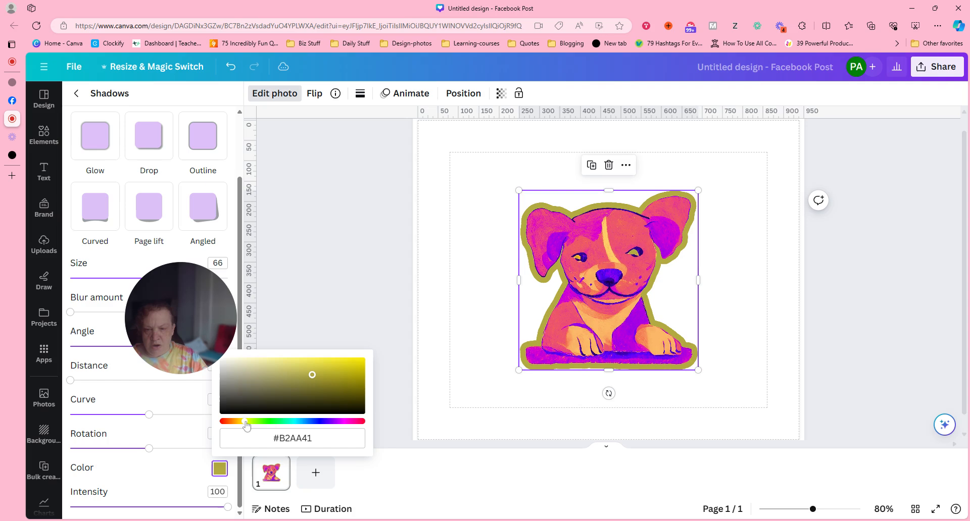
pyautogui.click(329, 364)
pyautogui.click(299, 361)
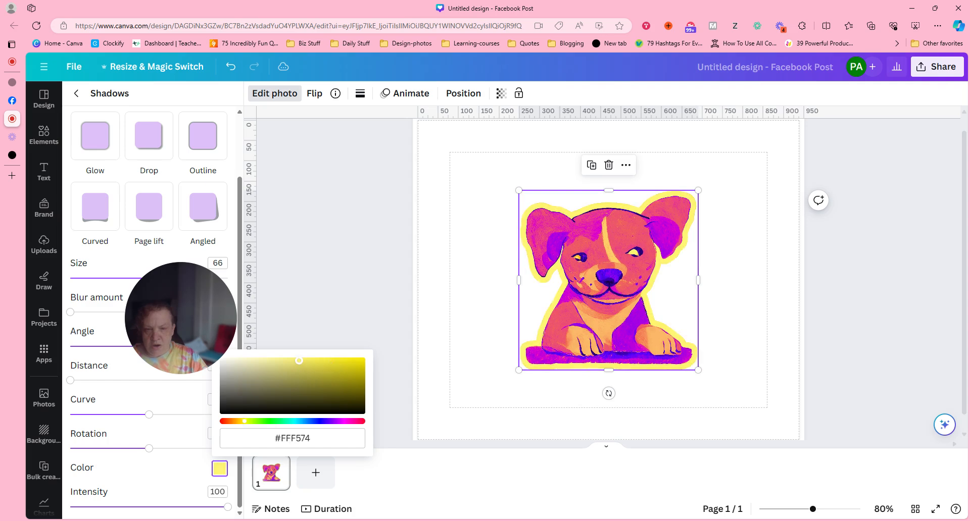
pyautogui.click(265, 422)
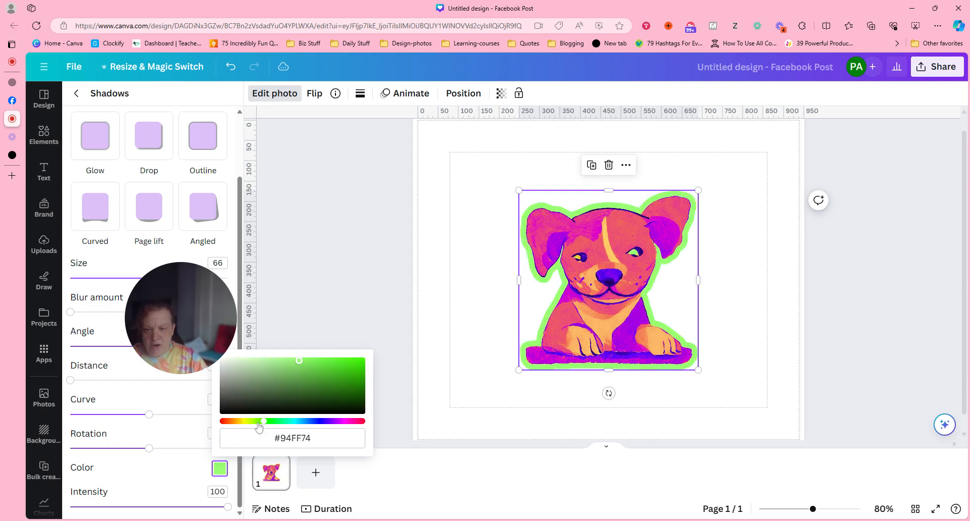
pyautogui.click(257, 422)
pyautogui.click(230, 421)
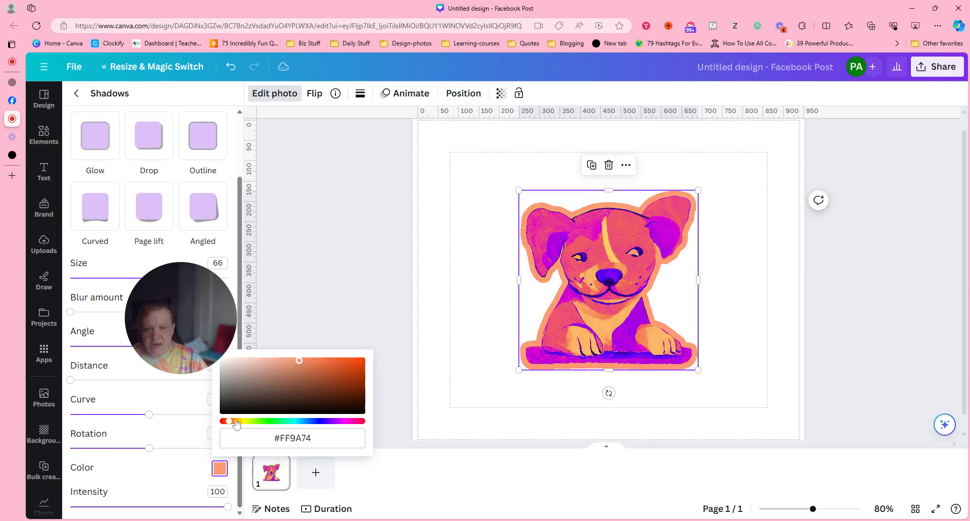
# Try orange #DF790E for the outline, then set it to deep blue #250EDF and deselect the puppy.
pyautogui.click(235, 422)
pyautogui.click(356, 365)
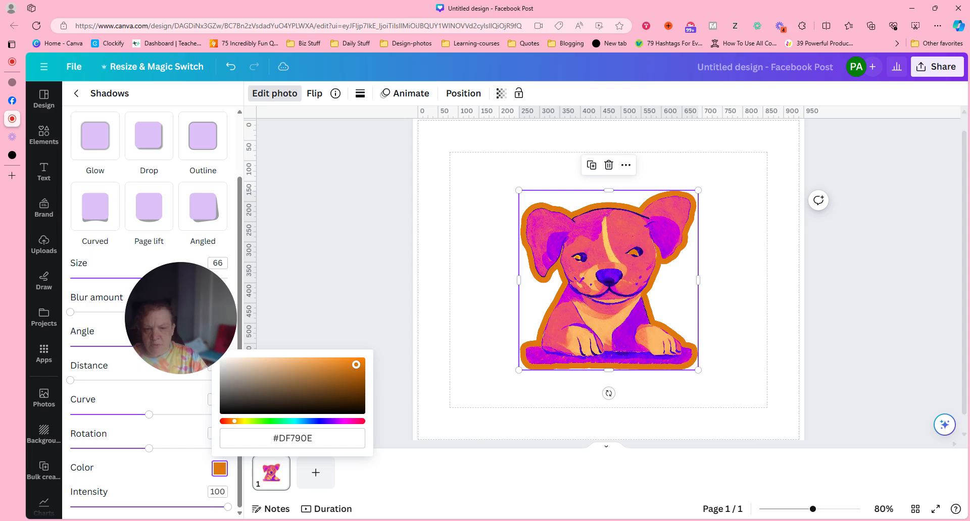
pyautogui.click(318, 422)
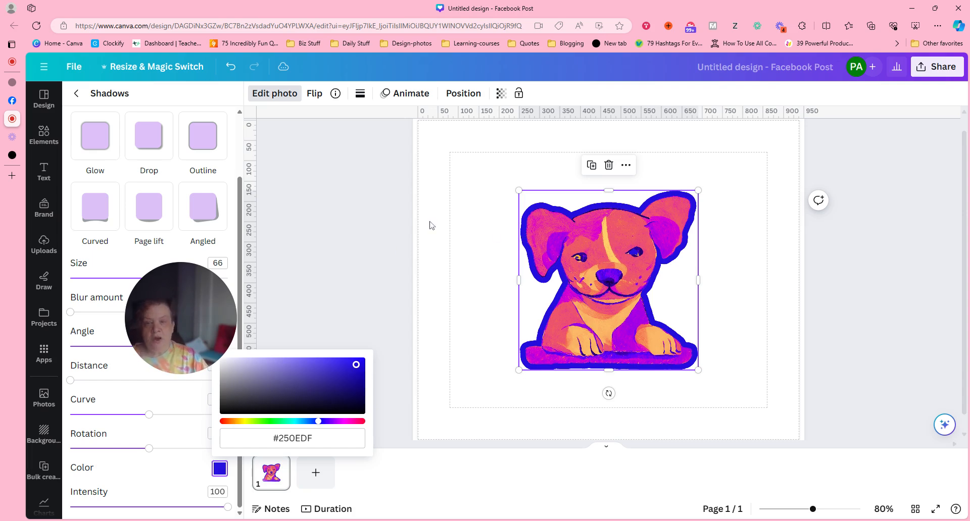
pyautogui.click(364, 214)
pyautogui.click(357, 208)
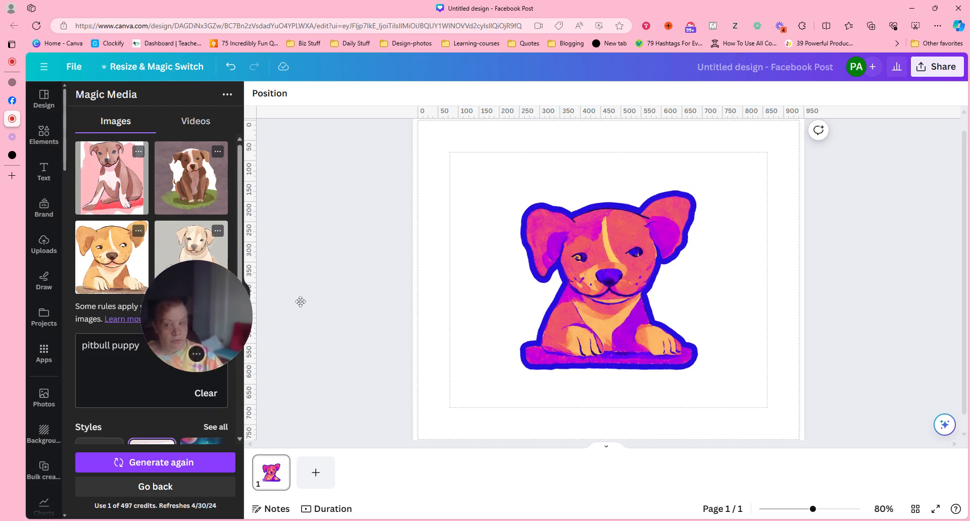
# Replace the styled puppy with the generated pink-background puppy, then with the cream puppy sitting on grey.
pyautogui.moveTo(199, 345); pyautogui.dragTo(366, 270)
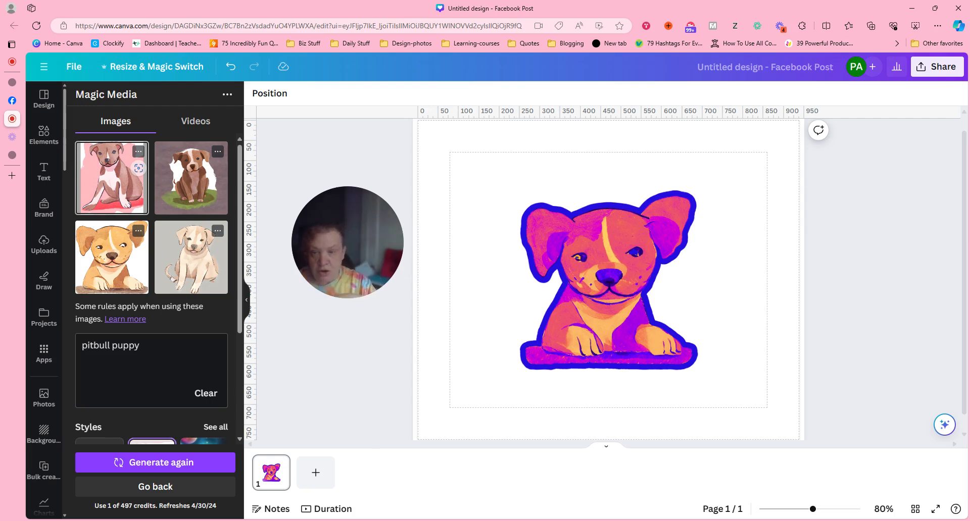
pyautogui.click(109, 176)
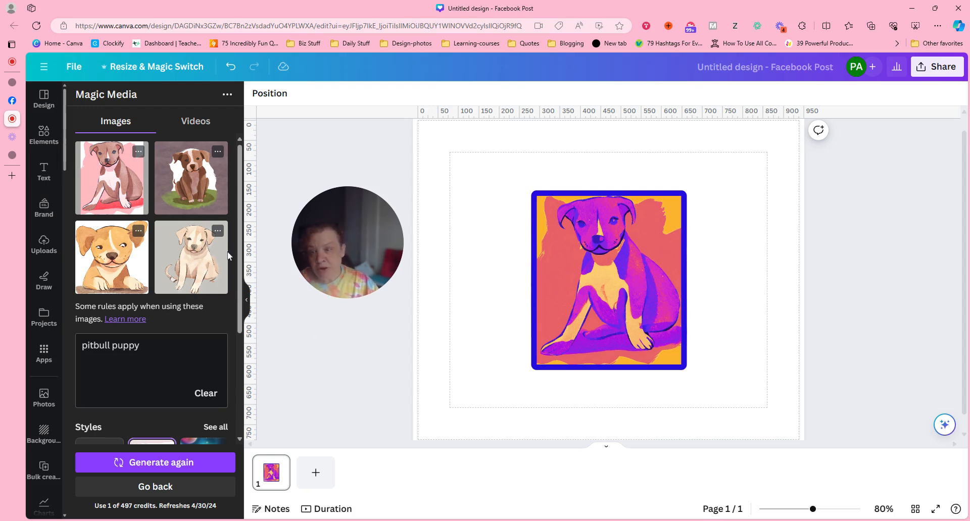
pyautogui.moveTo(193, 251); pyautogui.dragTo(648, 255)
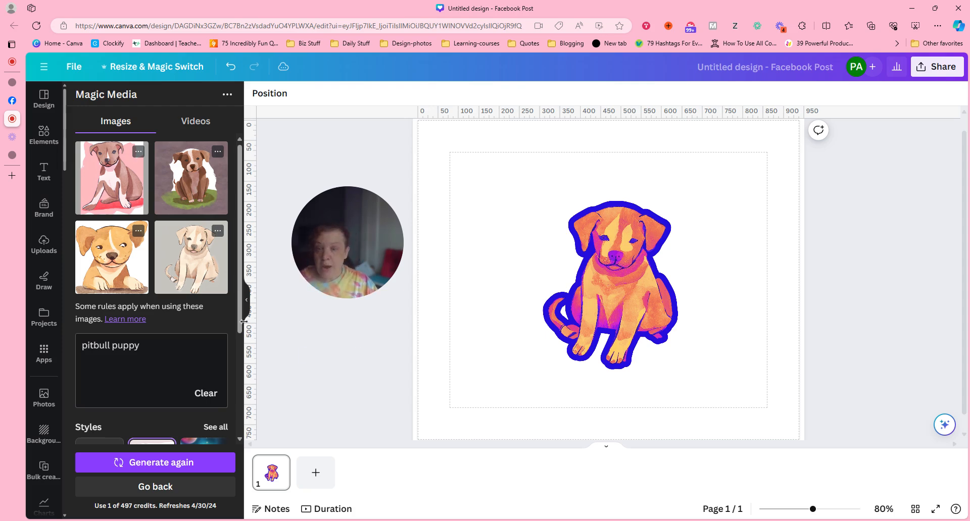
# Open the full sticker collection among the elements and return to the elements overview.
pyautogui.click(45, 137)
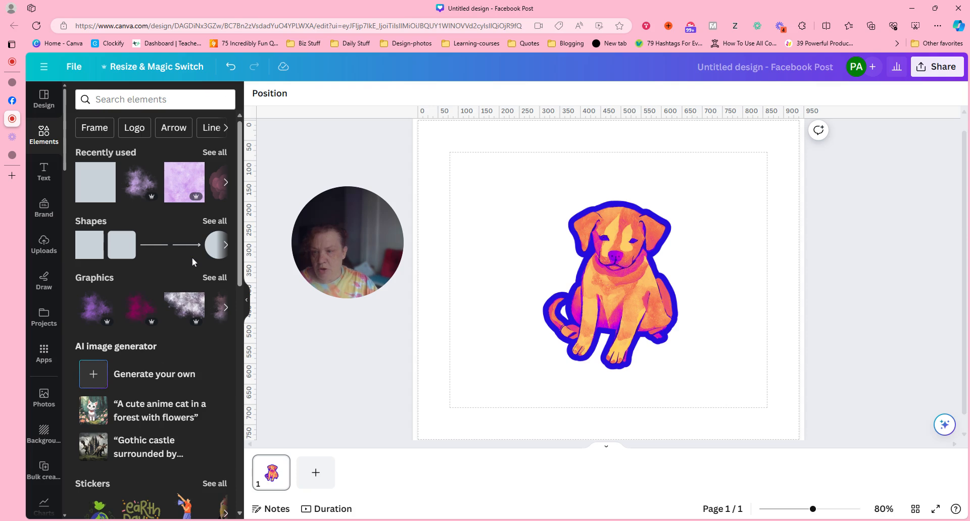
pyautogui.scroll(-1, 233, 185)
pyautogui.scroll(-3, 225, 211)
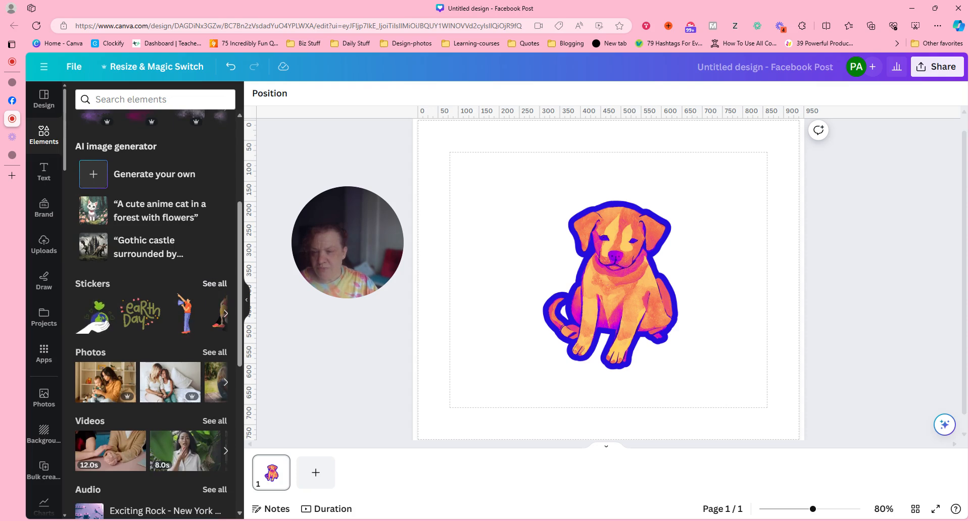
pyautogui.click(210, 286)
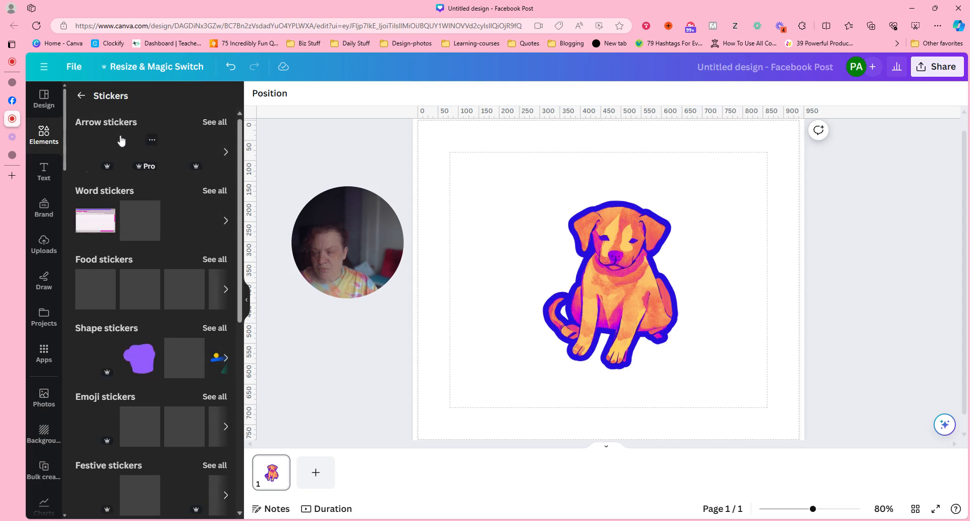
pyautogui.click(79, 96)
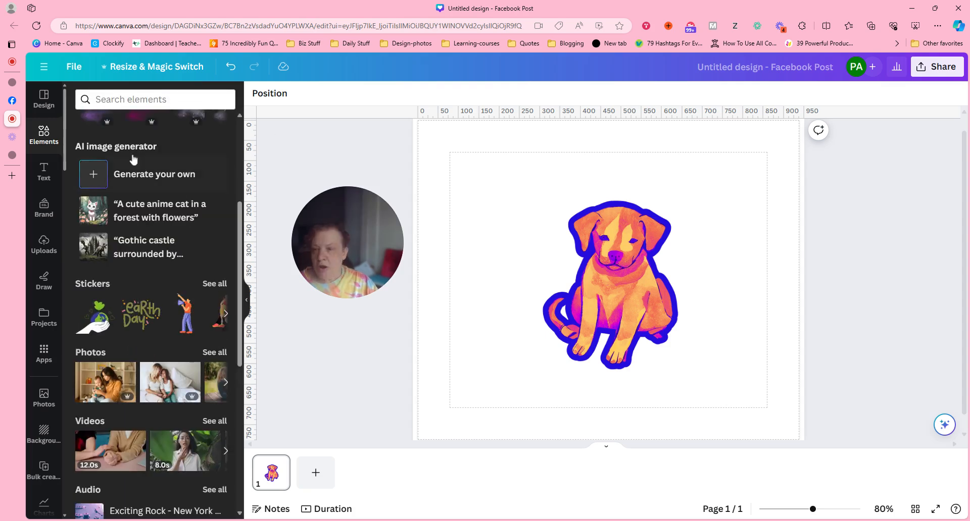
# Search the elements for Heart graphics, add the solid heart to the page and delete it again.
pyautogui.click(80, 99)
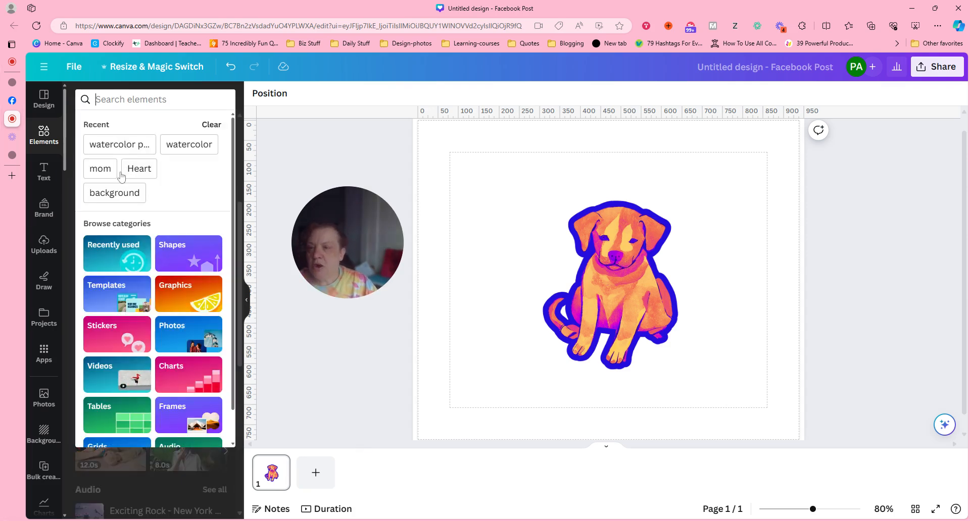
pyautogui.click(142, 172)
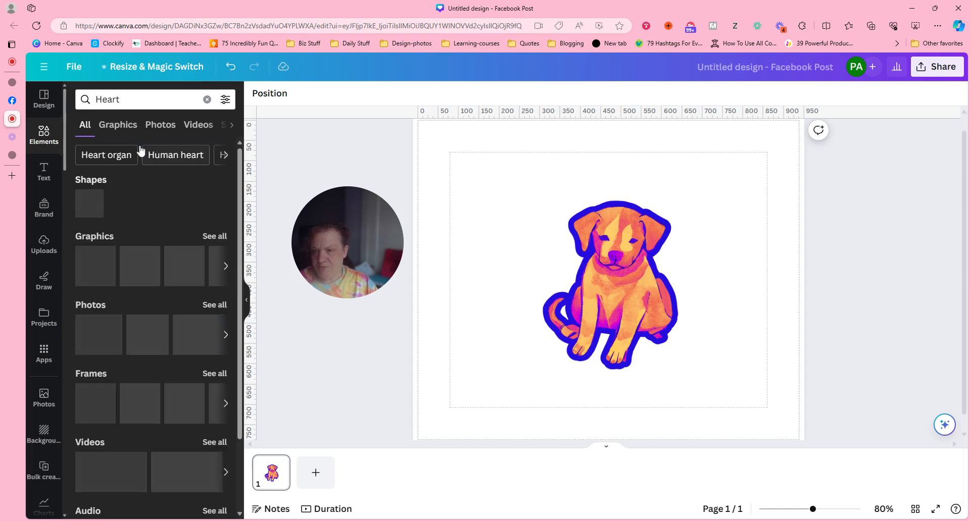
pyautogui.click(221, 241)
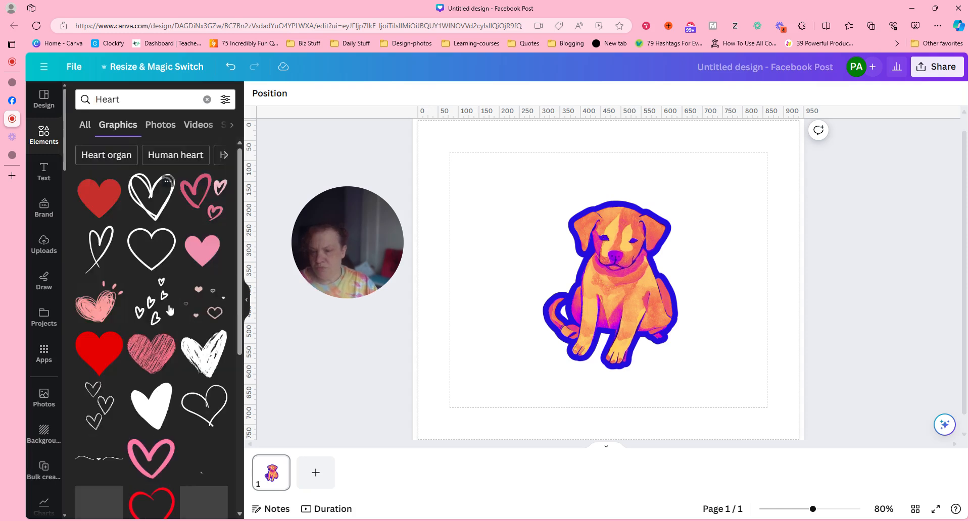
pyautogui.click(201, 375)
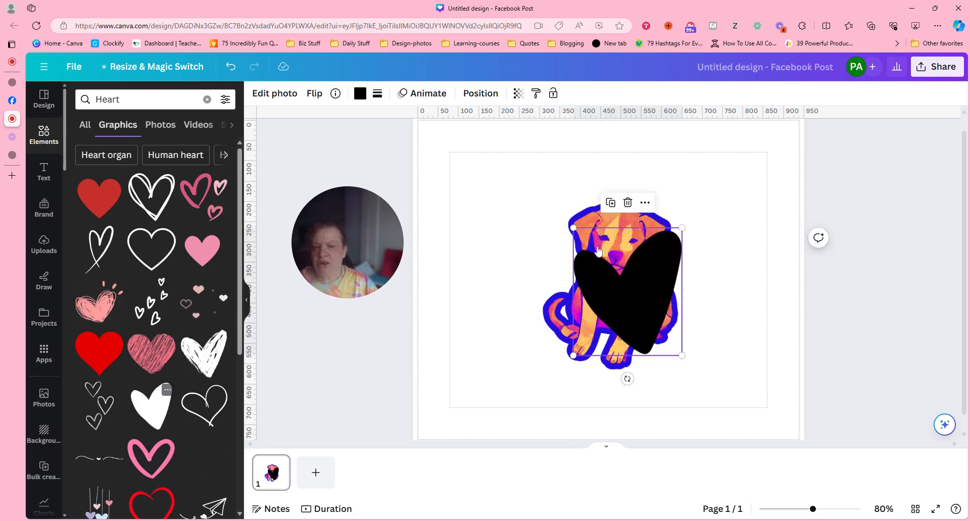
pyautogui.click(627, 203)
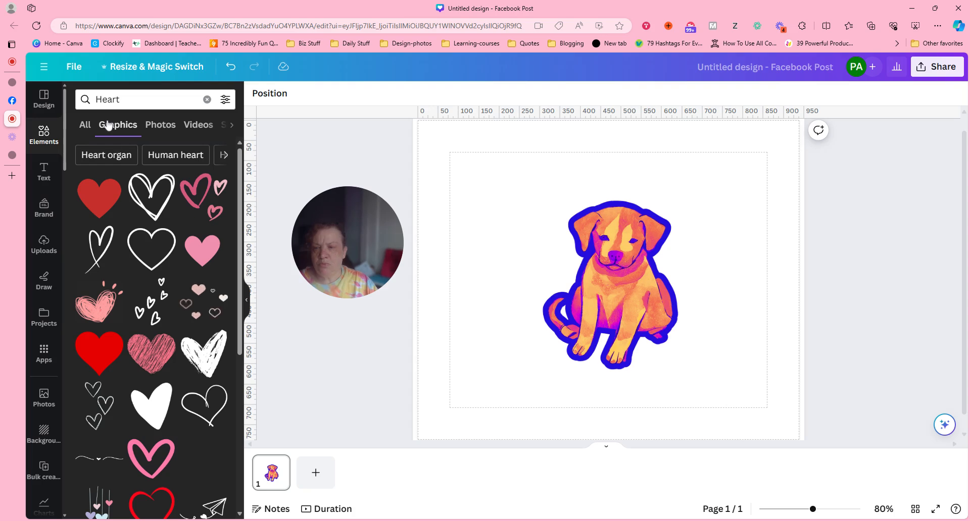
# Swap two uploaded flower bouquets into the styled image, then put the original close-up puppy back from the uploads.
pyautogui.click(50, 258)
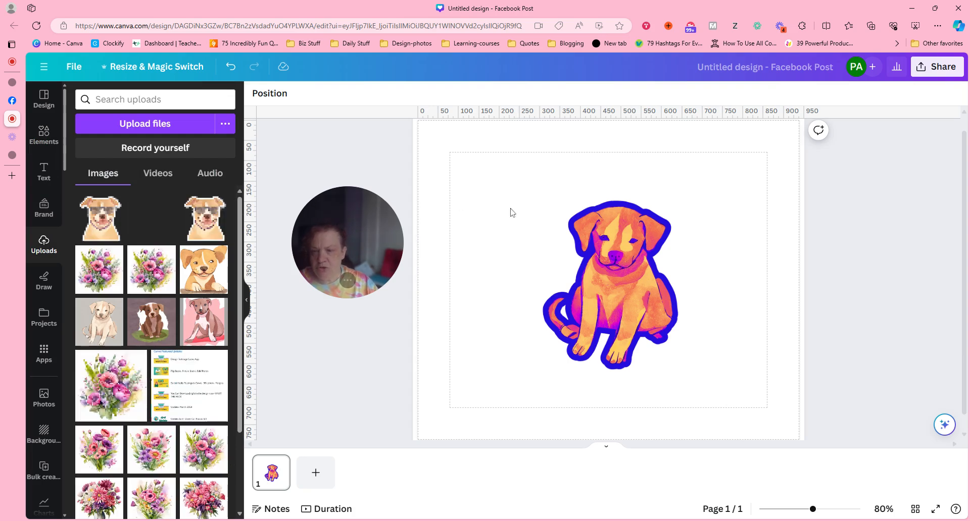
pyautogui.moveTo(510, 213); pyautogui.dragTo(608, 280)
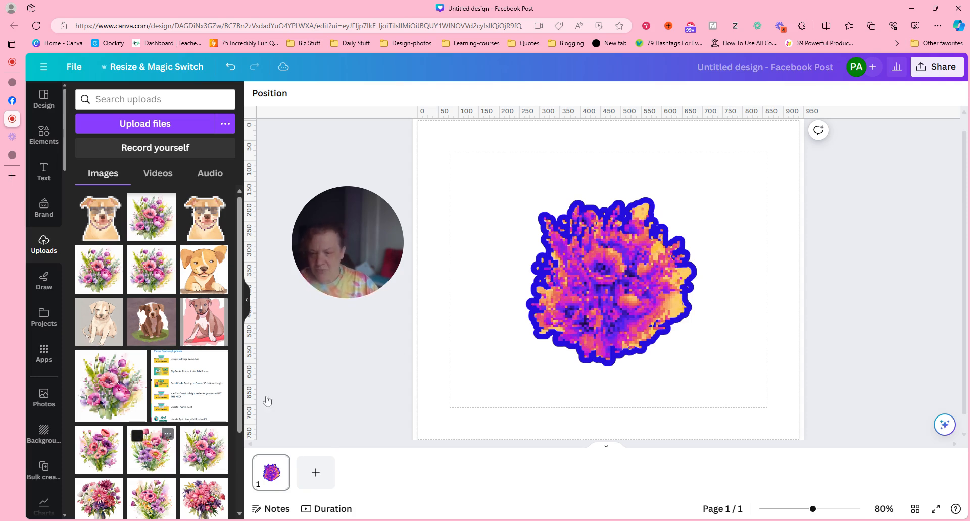
pyautogui.moveTo(267, 401); pyautogui.dragTo(655, 324)
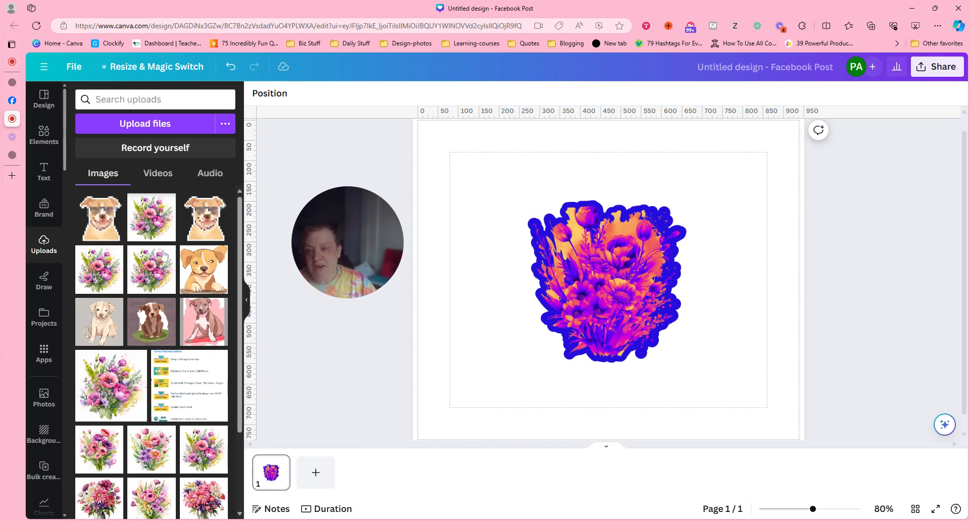
pyautogui.click(209, 273)
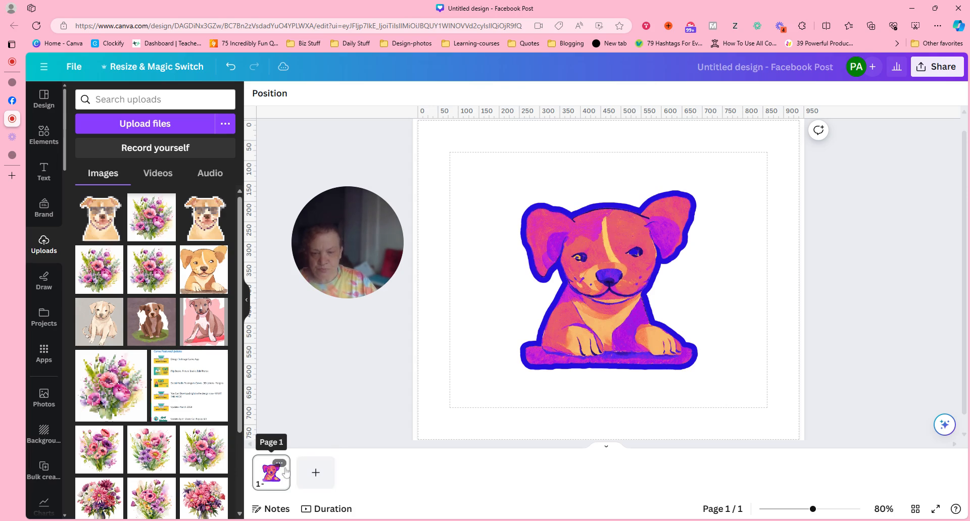
# Duplicate page 1 and replace the puppy on the copy with the uploaded cream puppy sitting on grey.
pyautogui.click(280, 463)
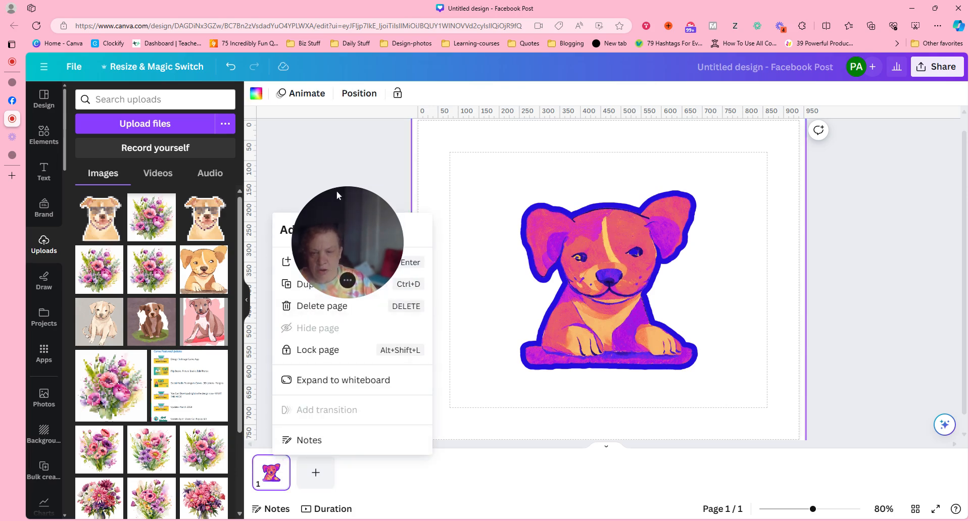
pyautogui.moveTo(325, 267); pyautogui.dragTo(328, 187)
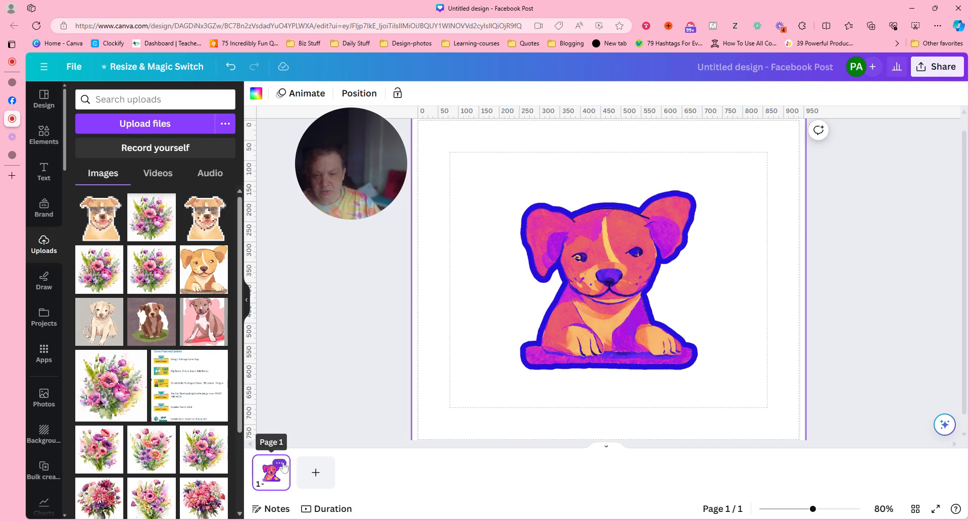
pyautogui.click(279, 463)
pyautogui.click(329, 285)
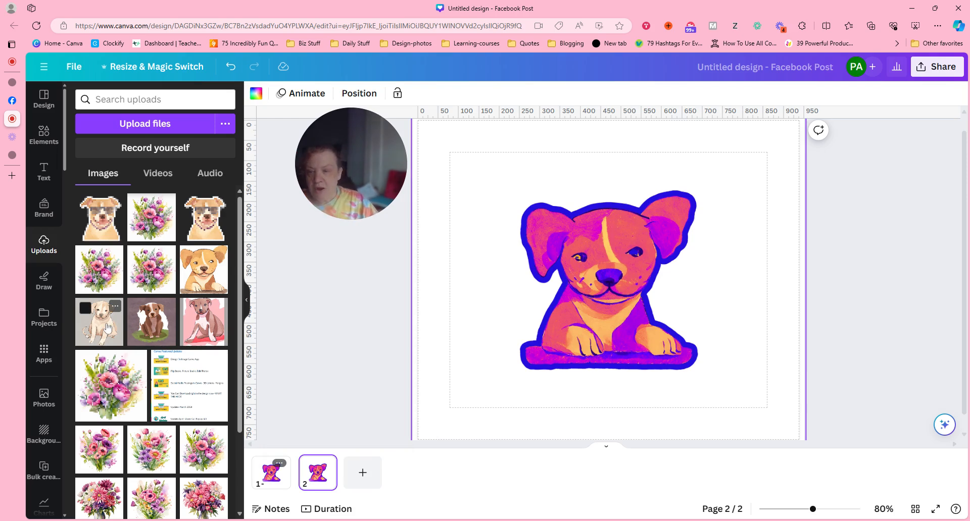
pyautogui.moveTo(107, 328); pyautogui.dragTo(555, 303)
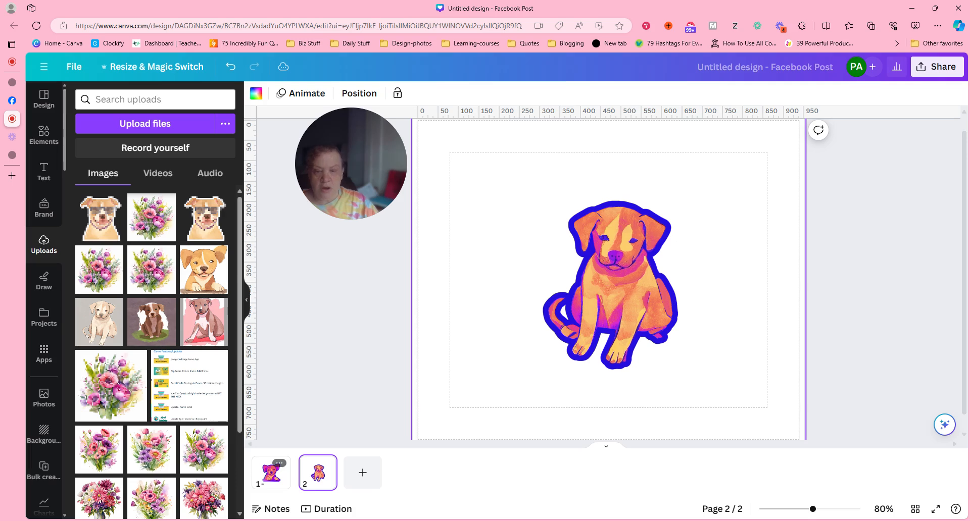
# Add a blank page, then duplicate page 2 and replace the copy's puppy with the uploaded brown puppy on grass.
pyautogui.click(370, 482)
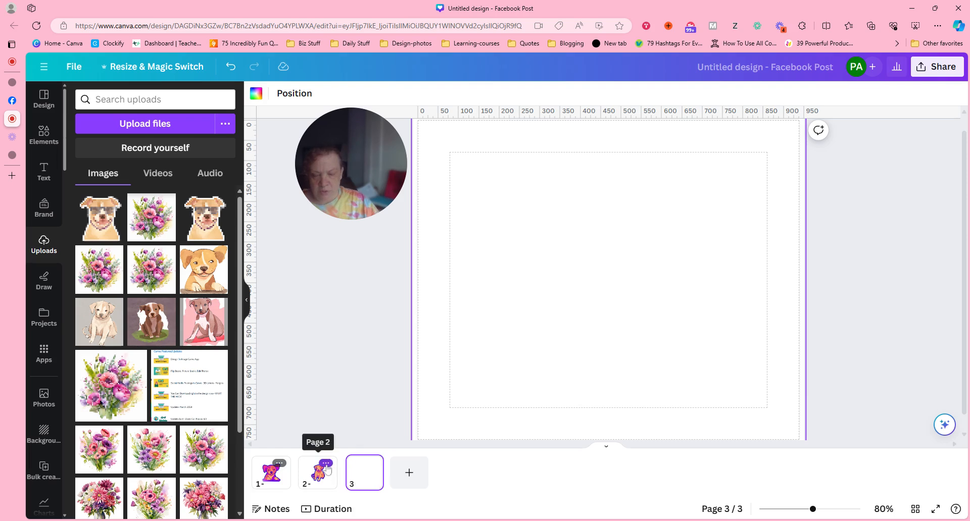
pyautogui.click(326, 464)
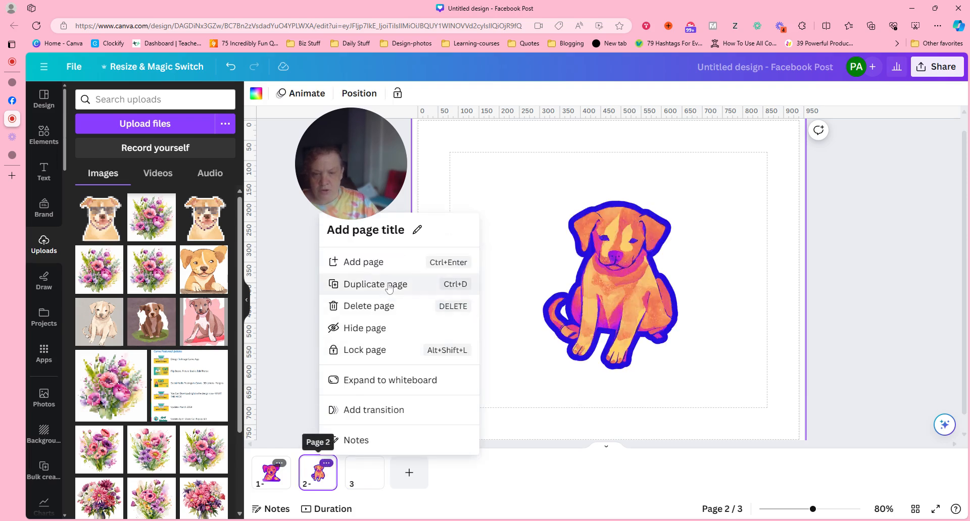
pyautogui.click(348, 285)
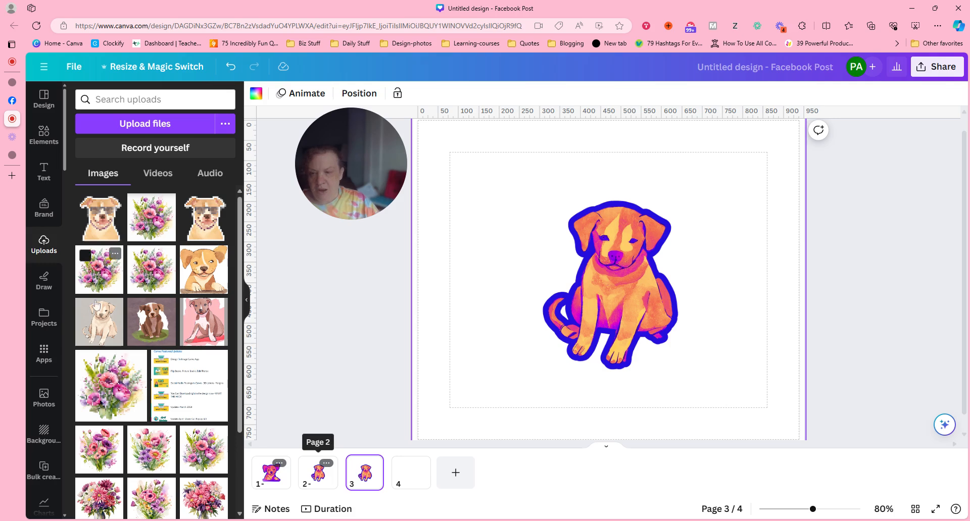
pyautogui.moveTo(153, 330); pyautogui.dragTo(353, 281)
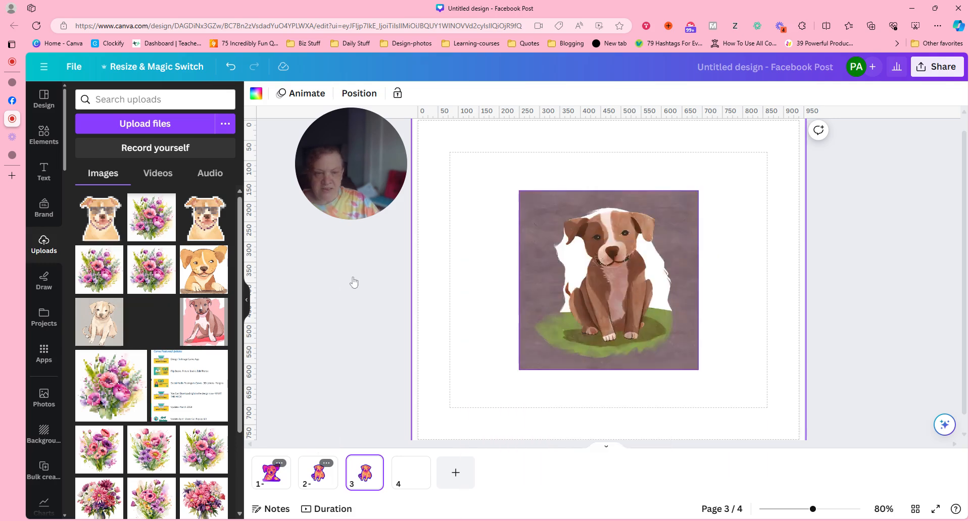